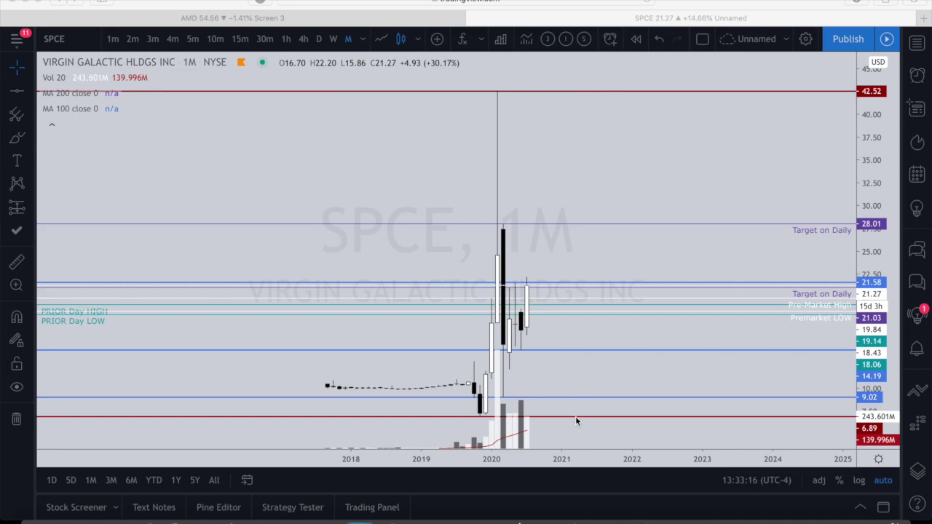
- Switch SPCE from weekly to daily (1D) candles and widen the time axis to show recent months
click(333, 40)
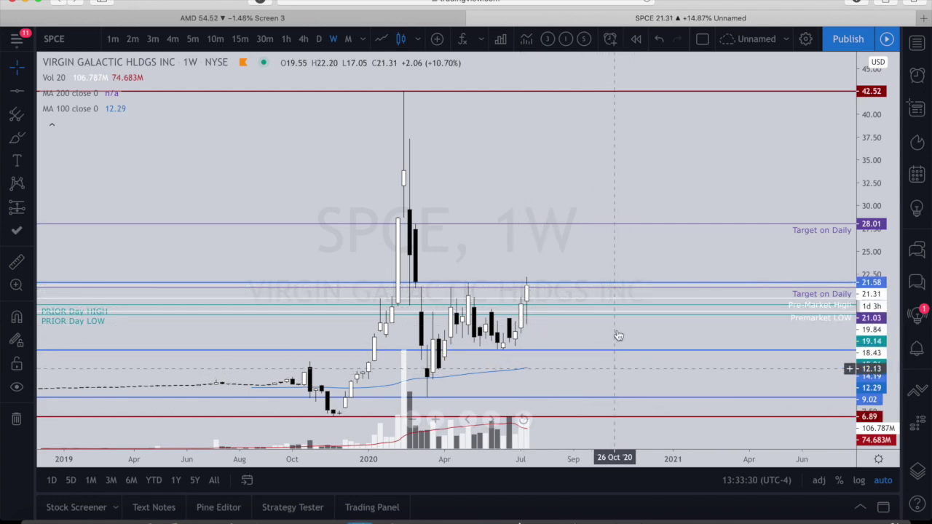
click(318, 39)
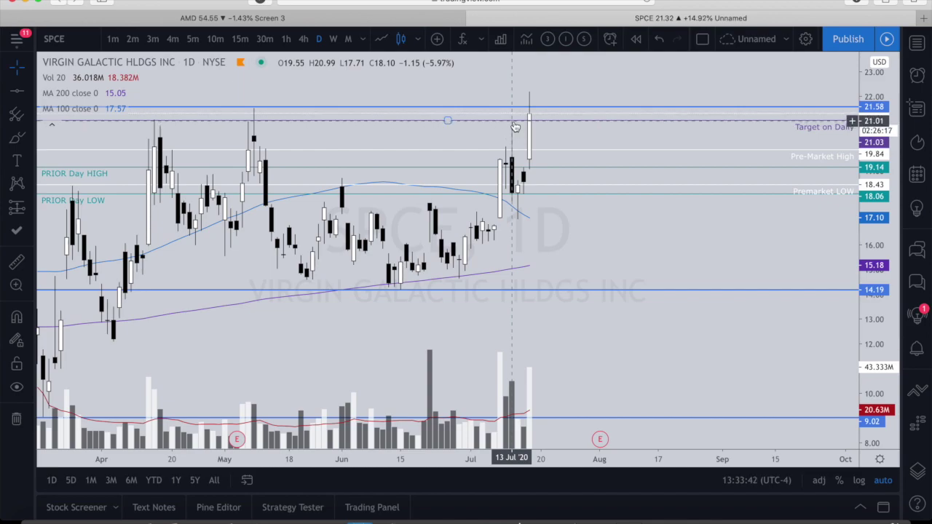
drag(424, 458, 553, 461)
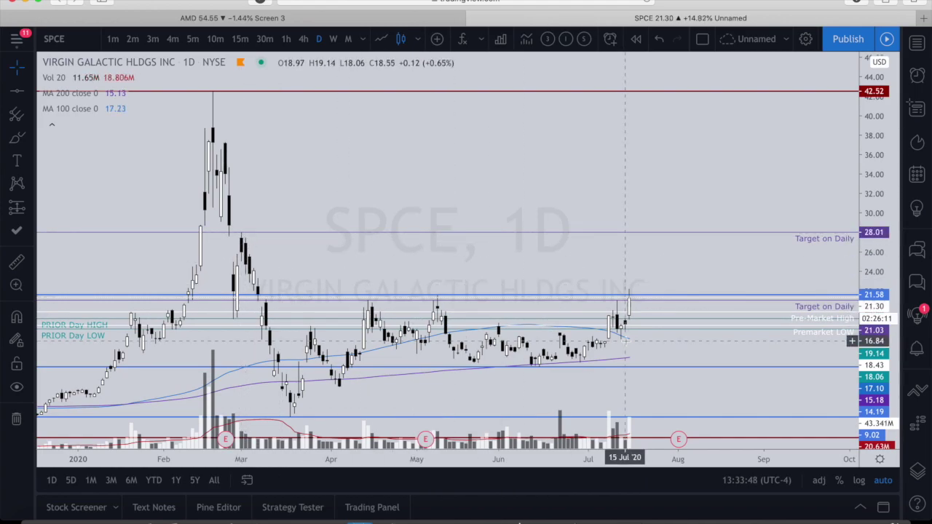
drag(615, 463, 486, 463)
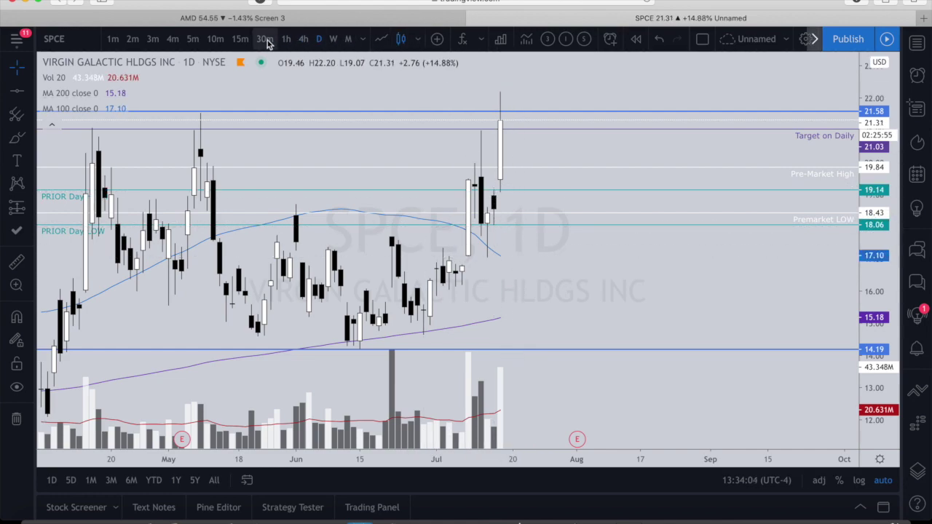
- Put SPCE on 5-minute candles and frame 16 July from the prior-day 16:00 through the morning rally
click(193, 40)
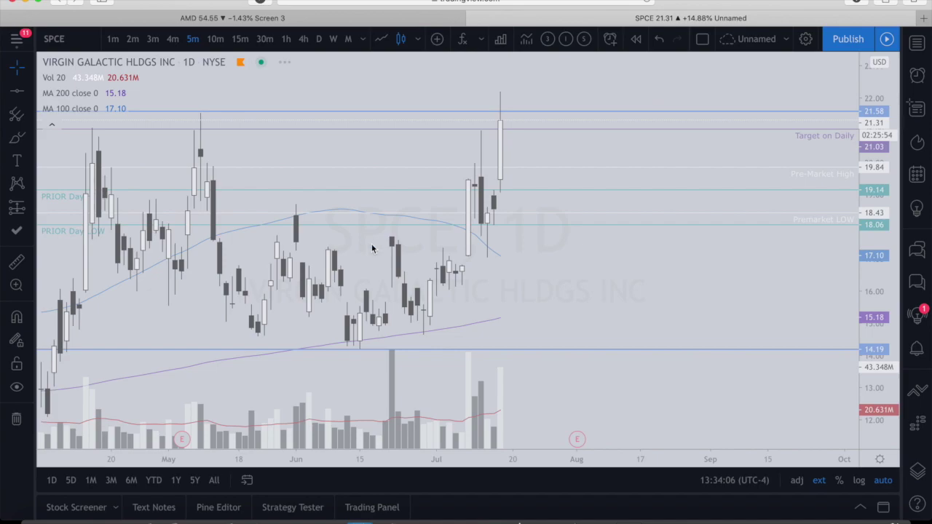
click(524, 283)
drag(524, 283, 842, 279)
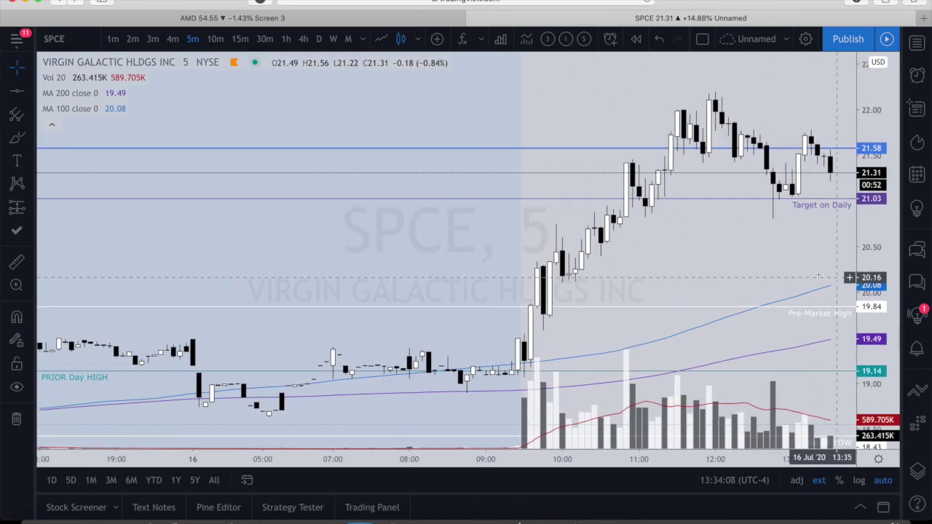
drag(711, 266, 832, 141)
drag(874, 164, 877, 206)
drag(690, 79, 765, 33)
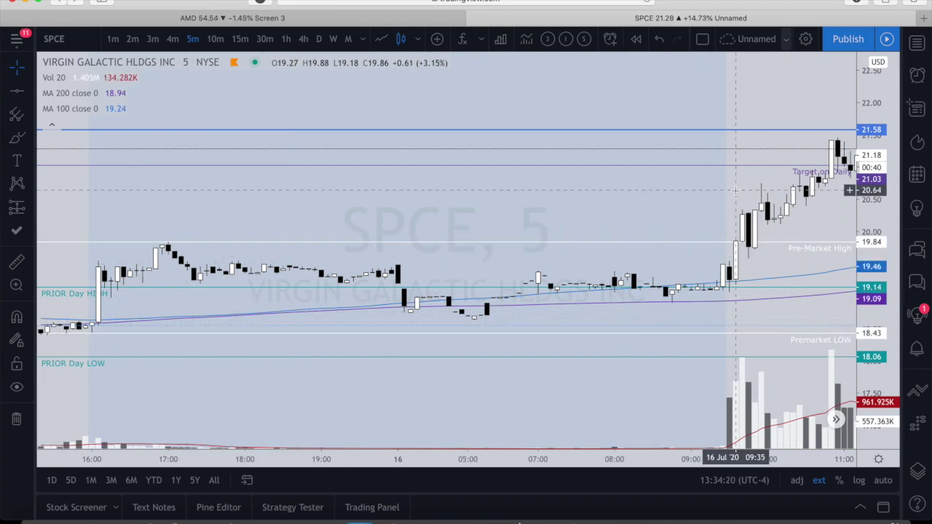
drag(759, 108, 491, 144)
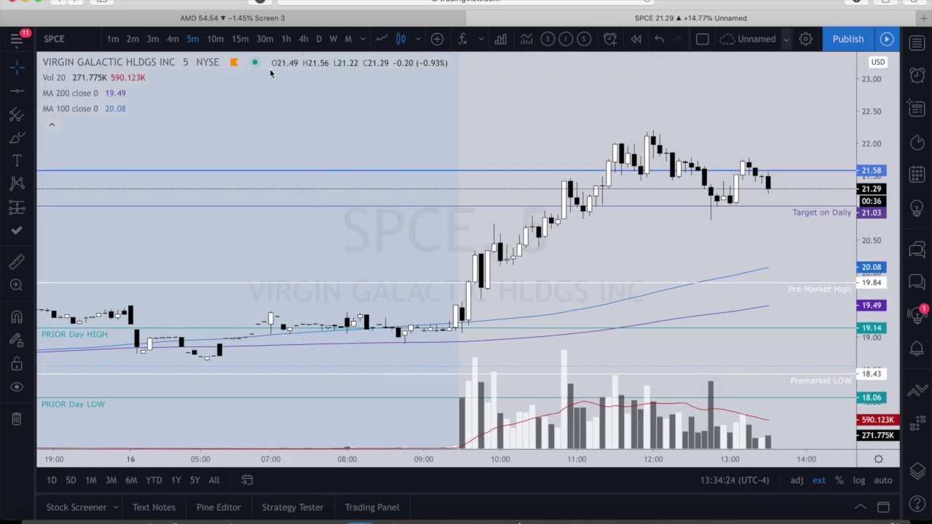
- Split the view into two side-by-side charts and pan the left 5-minute chart to later bars
click(702, 40)
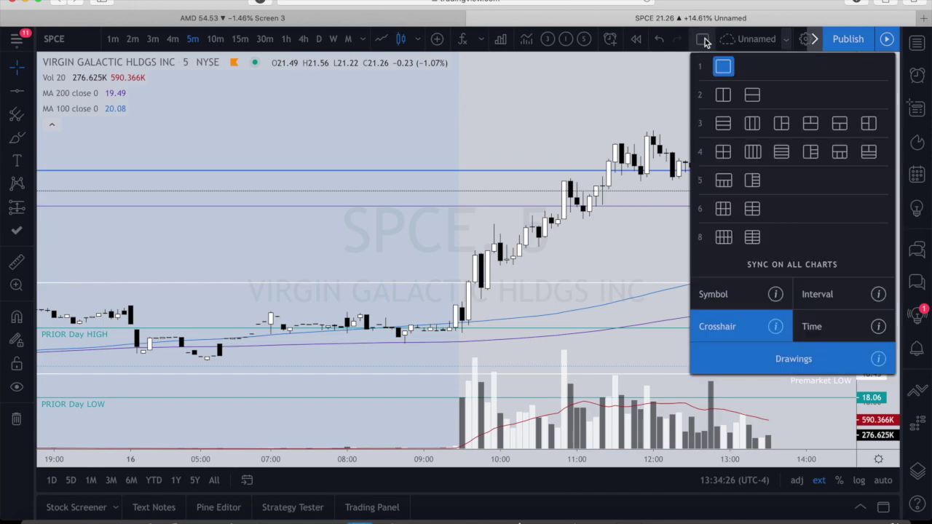
click(723, 95)
drag(351, 120, 382, 118)
drag(718, 104, 740, 102)
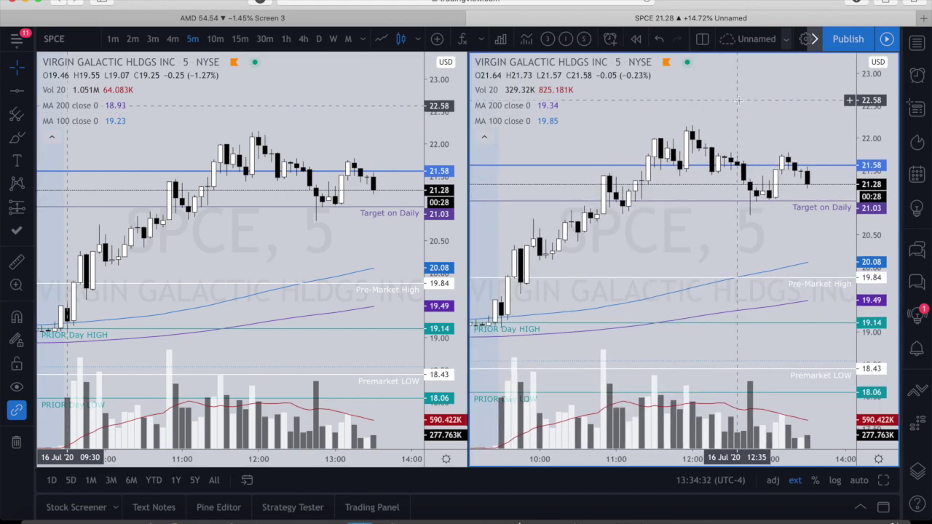
- Set the right chart to 3-minute candles, framing the 09:00–11:30 bars
click(152, 38)
drag(800, 116, 822, 116)
drag(693, 117, 797, 75)
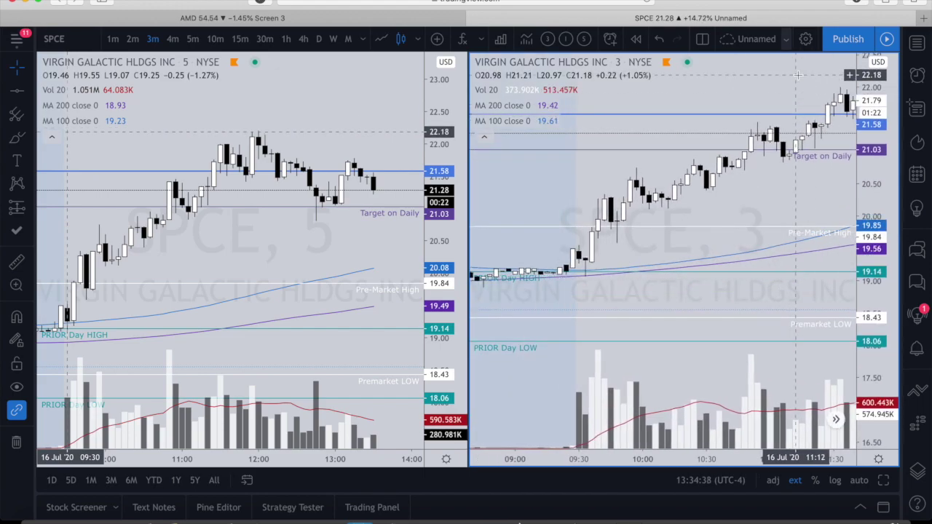
- Start Bar Replay from the 09:30 open, showing 08:30–11:00 on the right chart
click(635, 41)
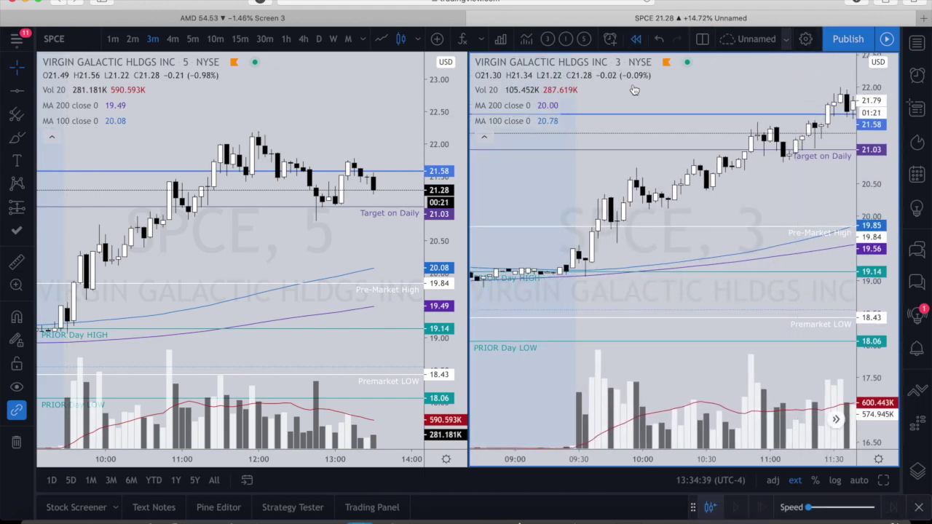
click(582, 194)
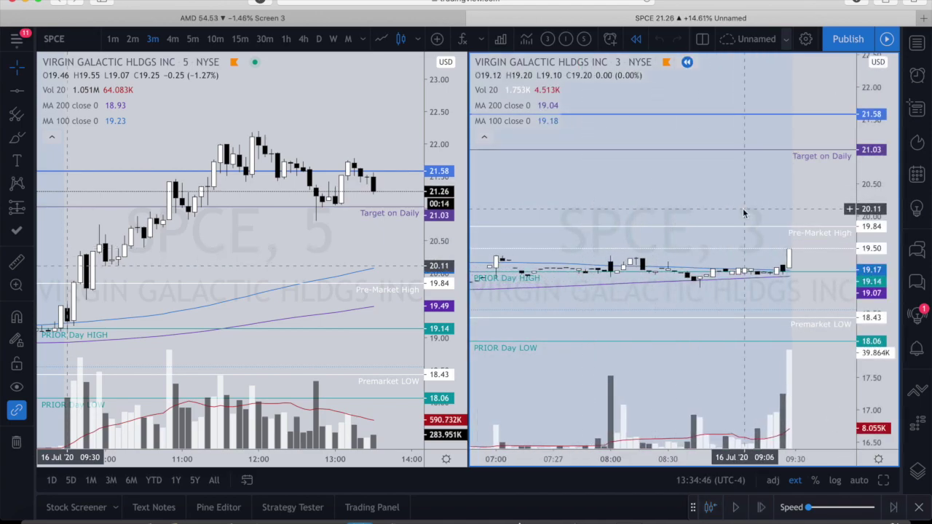
drag(813, 192, 658, 212)
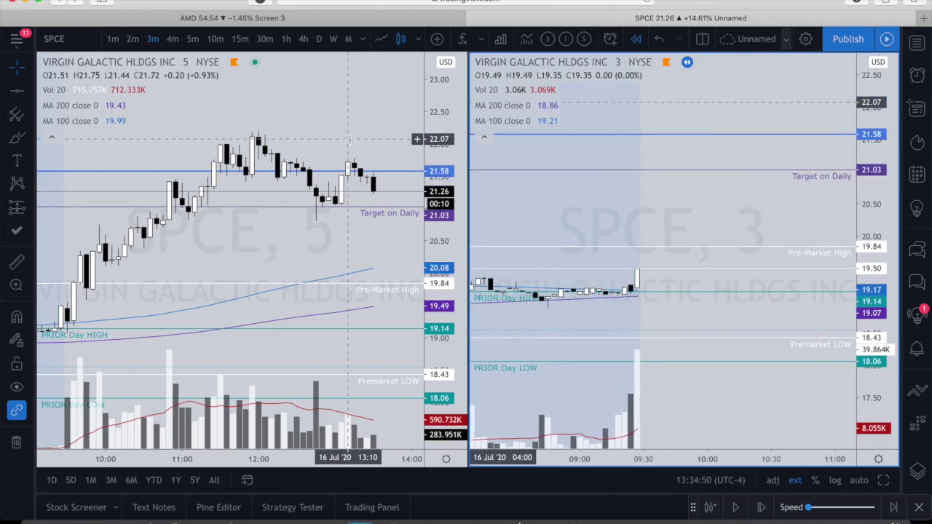
- Step the 3-minute replay forward to the 09:33 bar
click(323, 110)
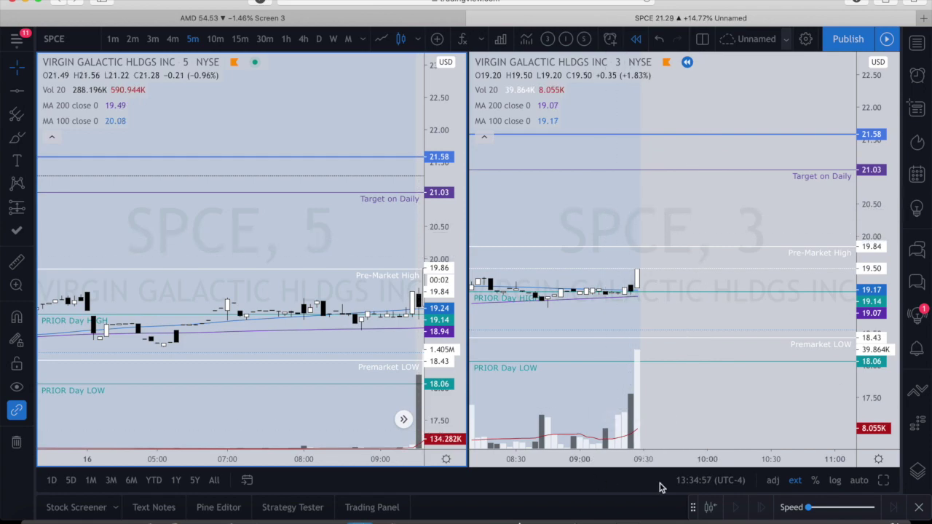
click(726, 232)
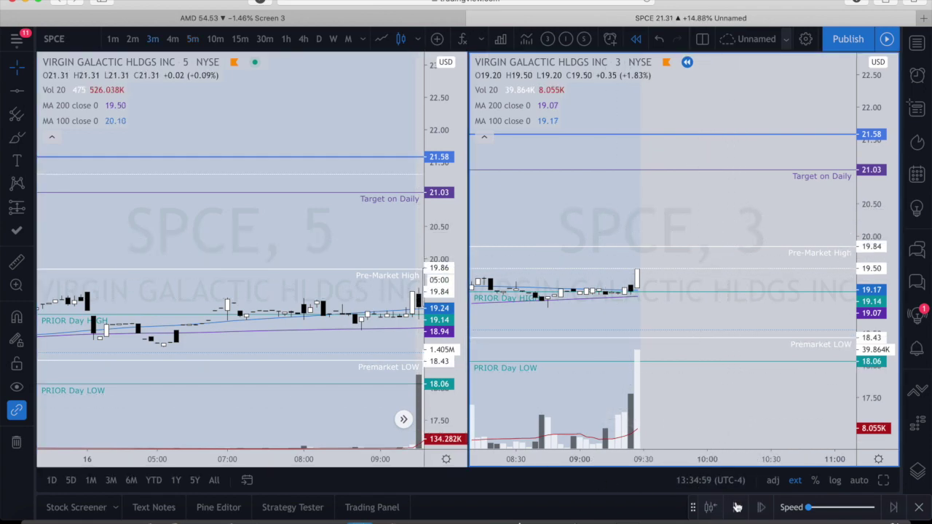
click(759, 508)
click(754, 504)
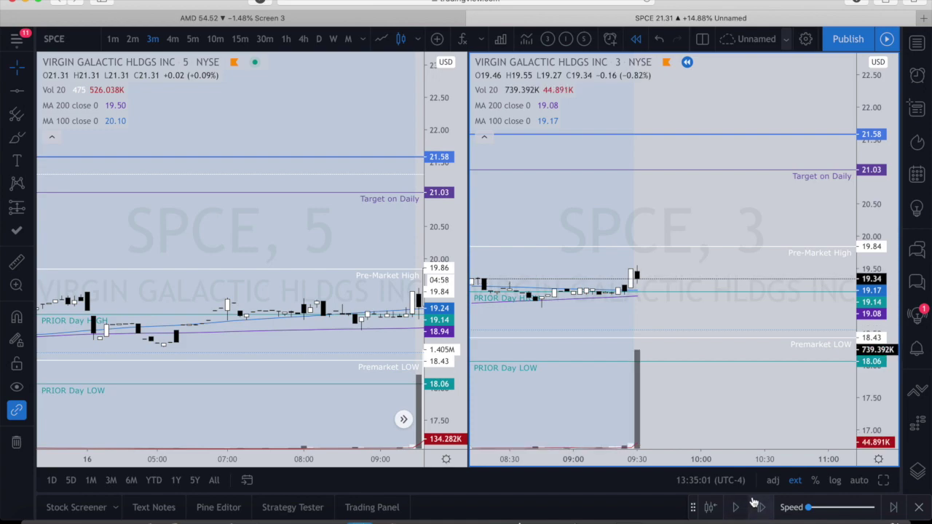
click(762, 510)
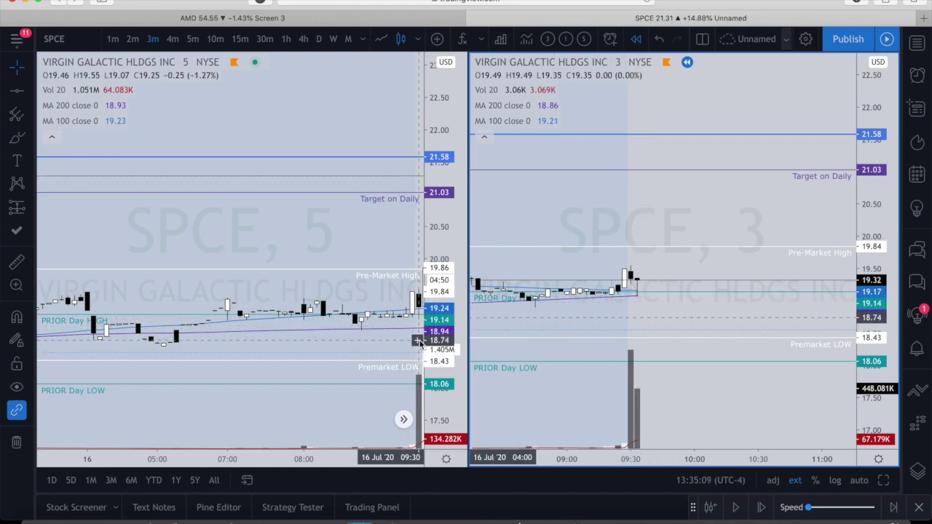
- Jump the left 5-minute chart to its latest bars, showing the morning rally to 21.34
click(403, 418)
drag(350, 254, 278, 247)
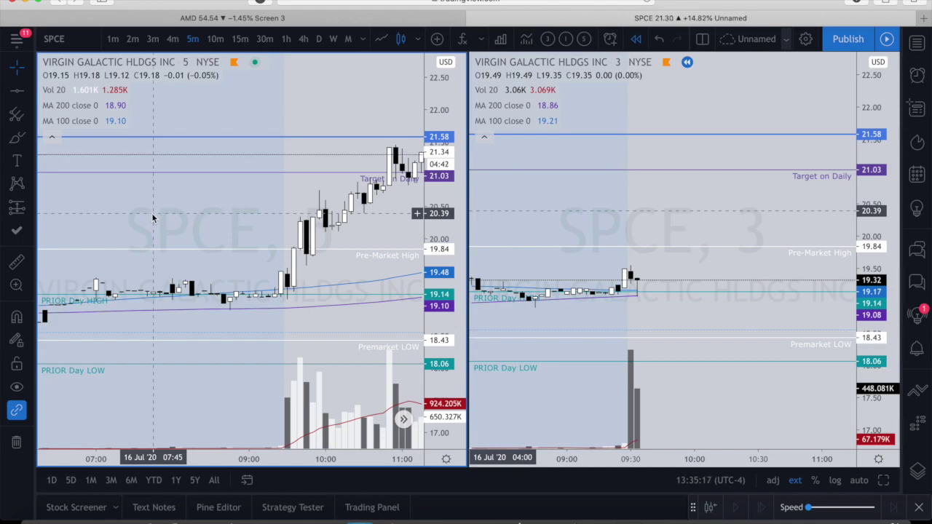
click(32, 205)
- Place a long position with entry 19.62 and stop about 18.83
click(43, 209)
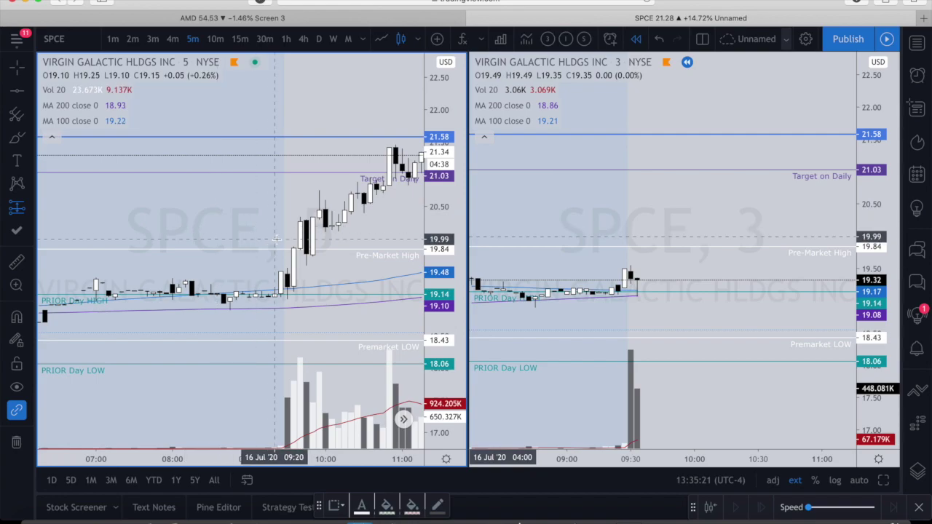
click(287, 263)
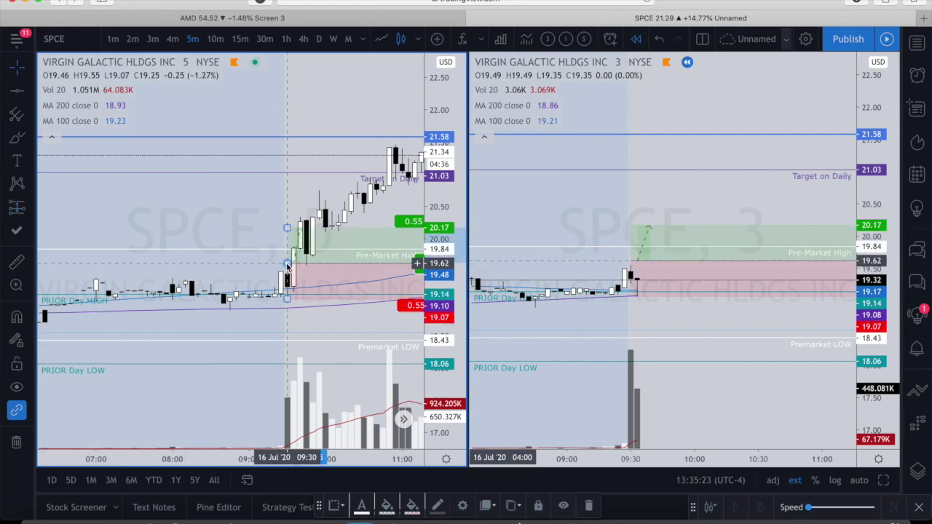
drag(287, 299, 286, 315)
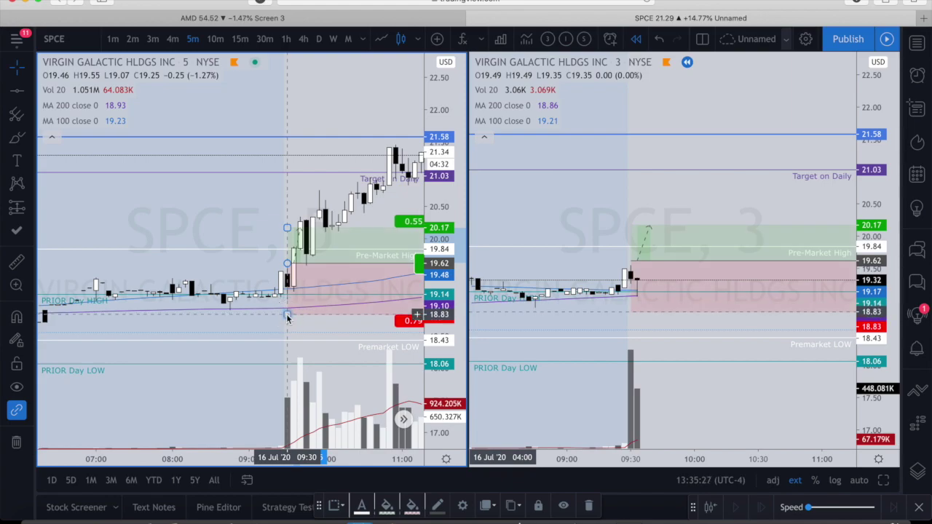
click(305, 322)
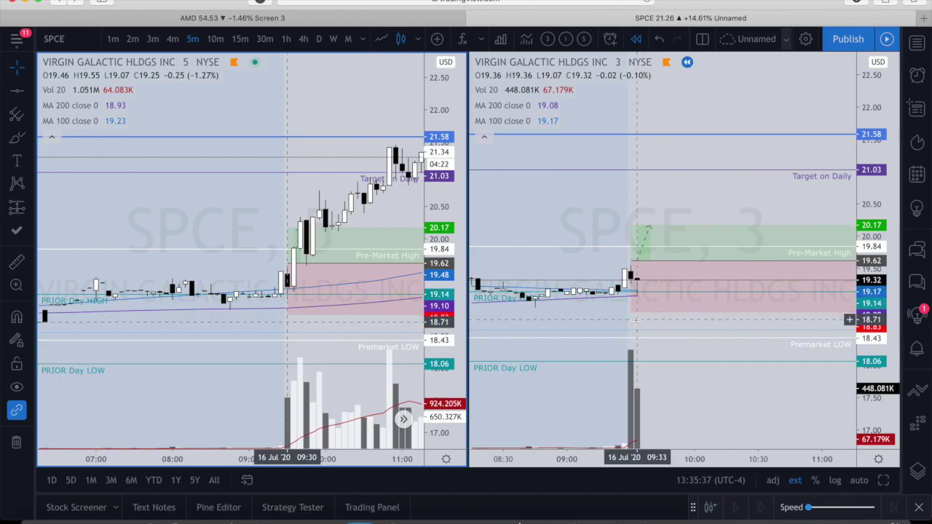
- Shift the long-position box on the 3-minute chart so its entry sits at 19.40
click(650, 263)
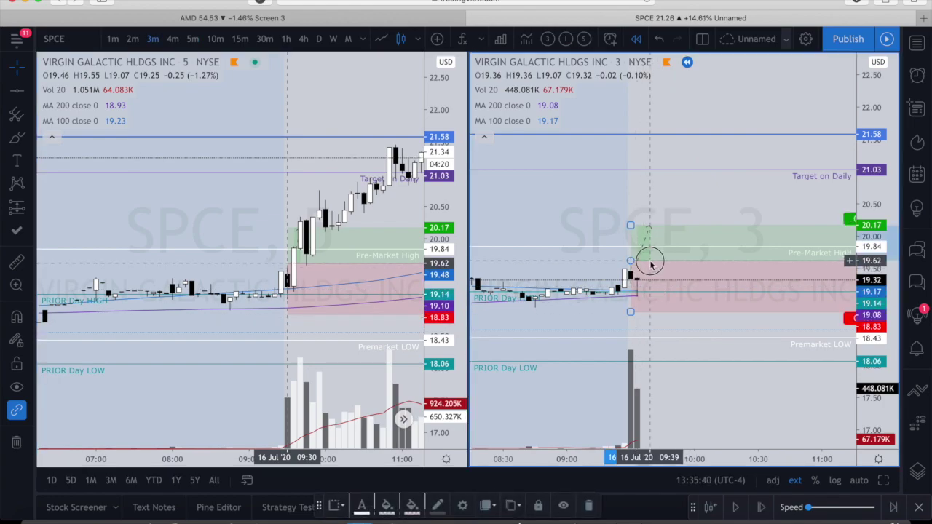
drag(651, 266, 661, 280)
click(613, 309)
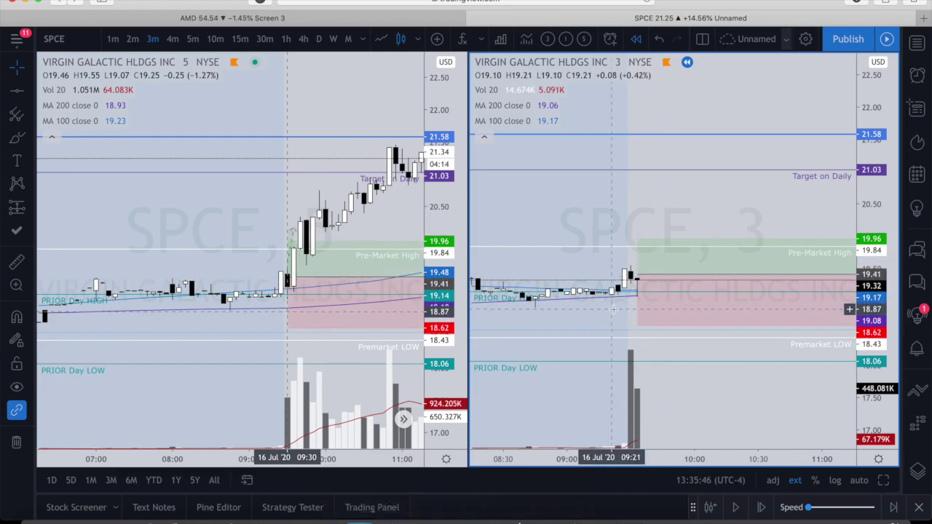
click(688, 265)
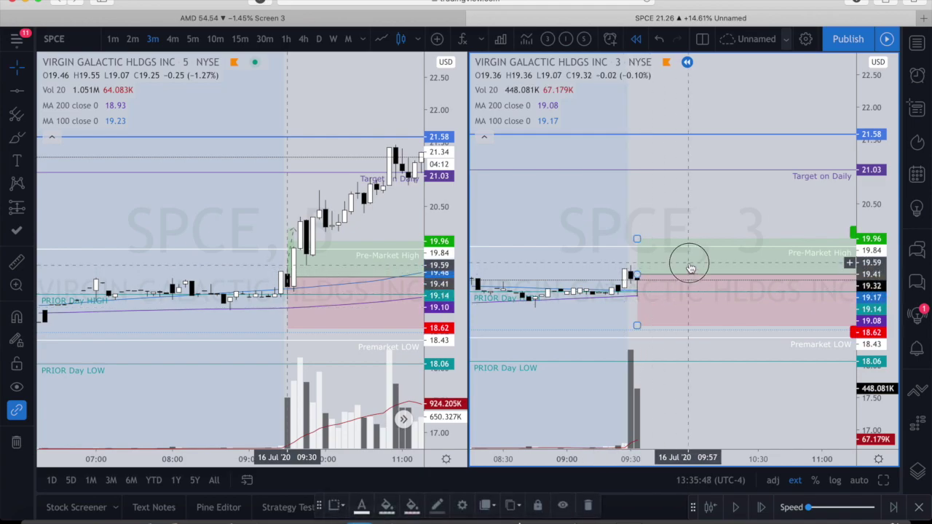
drag(688, 265, 689, 268)
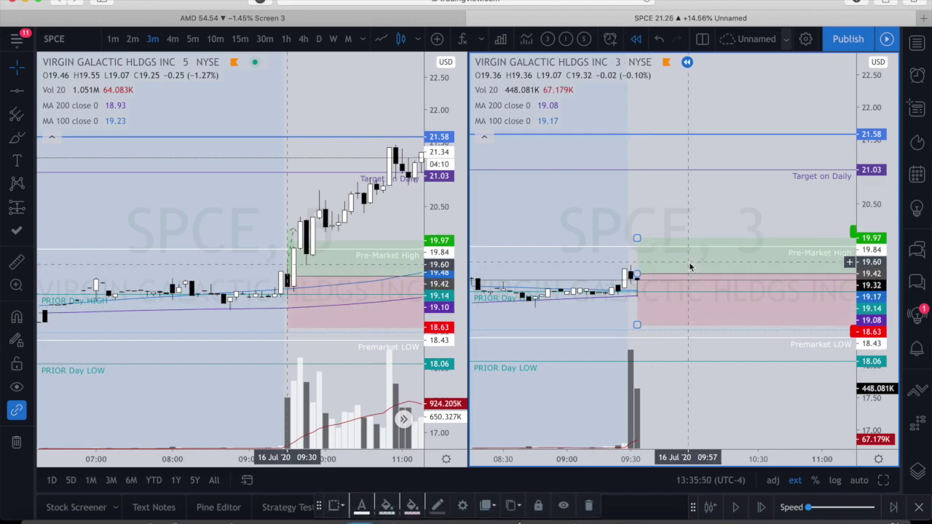
click(631, 267)
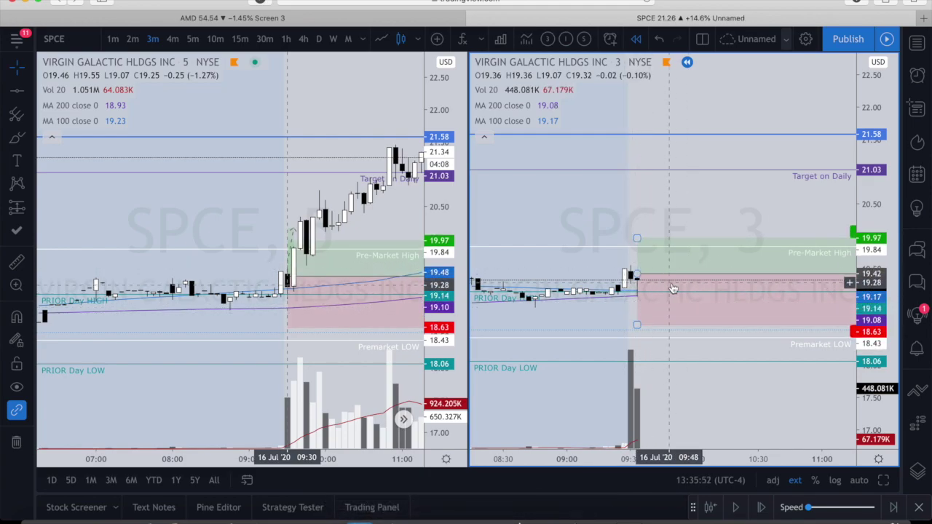
drag(665, 262, 668, 265)
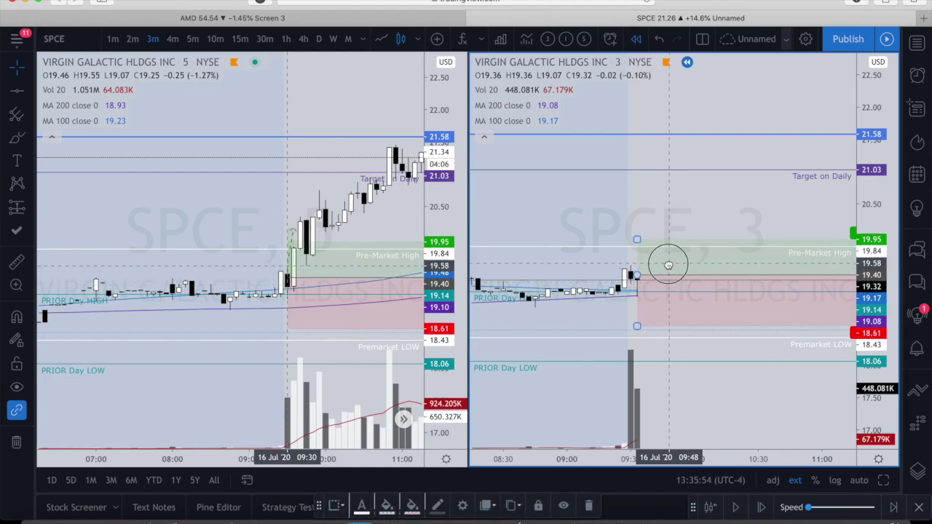
click(622, 313)
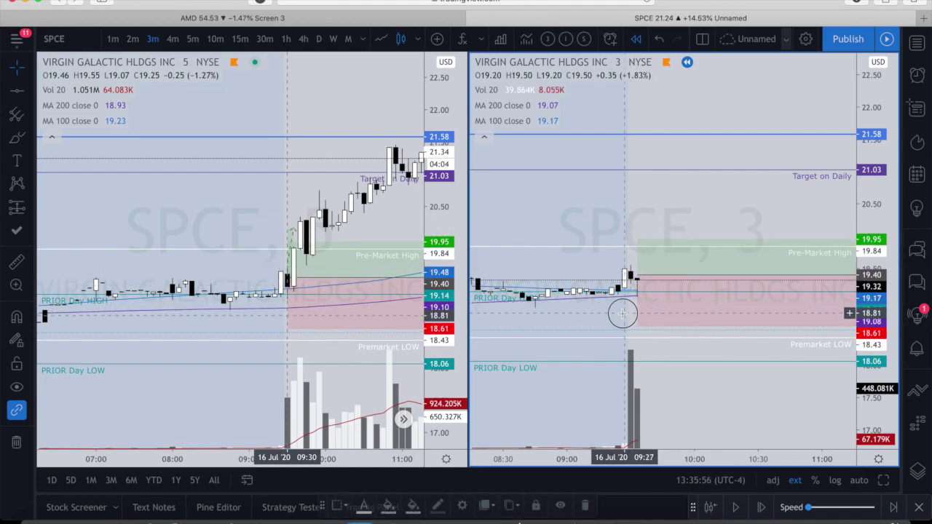
- Raise the long position's stop to 18.86 and its profit target to 21.32
drag(637, 327, 637, 309)
click(636, 310)
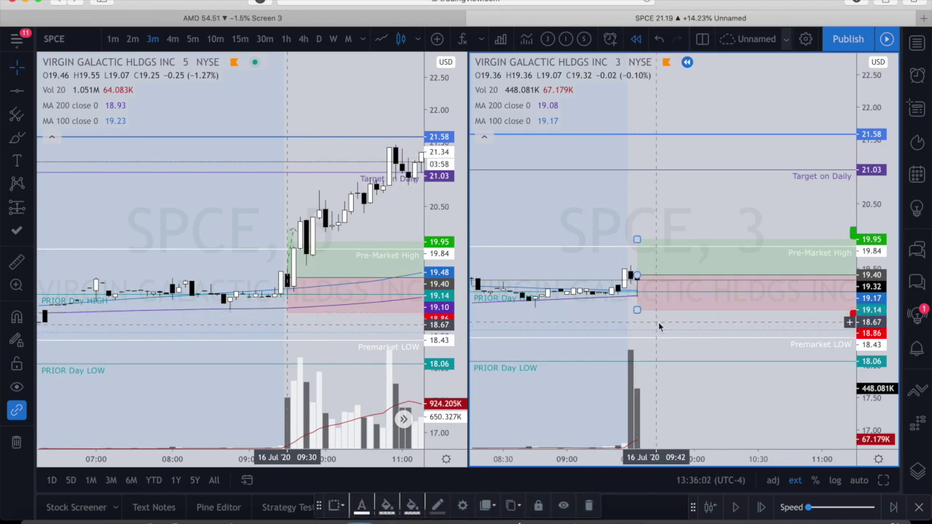
drag(636, 239, 636, 151)
drag(691, 316, 650, 320)
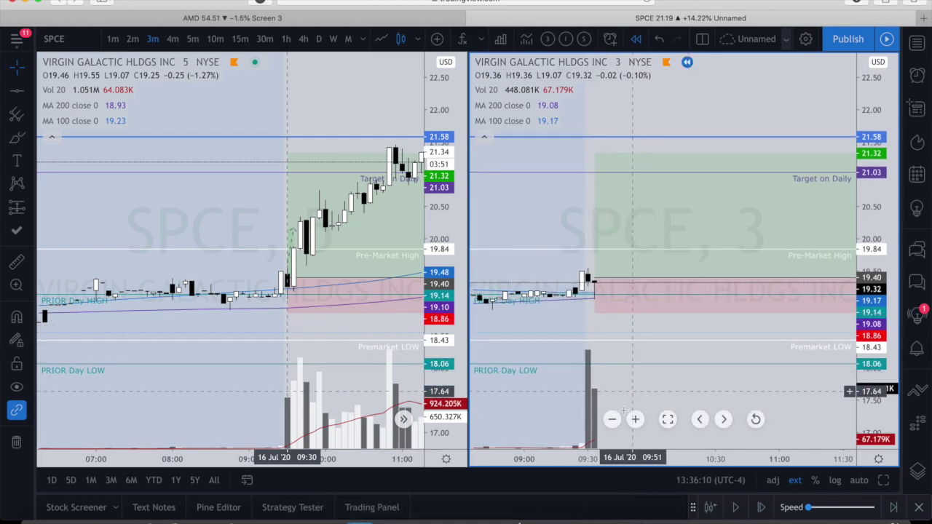
- Advance the 3-minute replay three bars until price reaches about 19.95
click(759, 507)
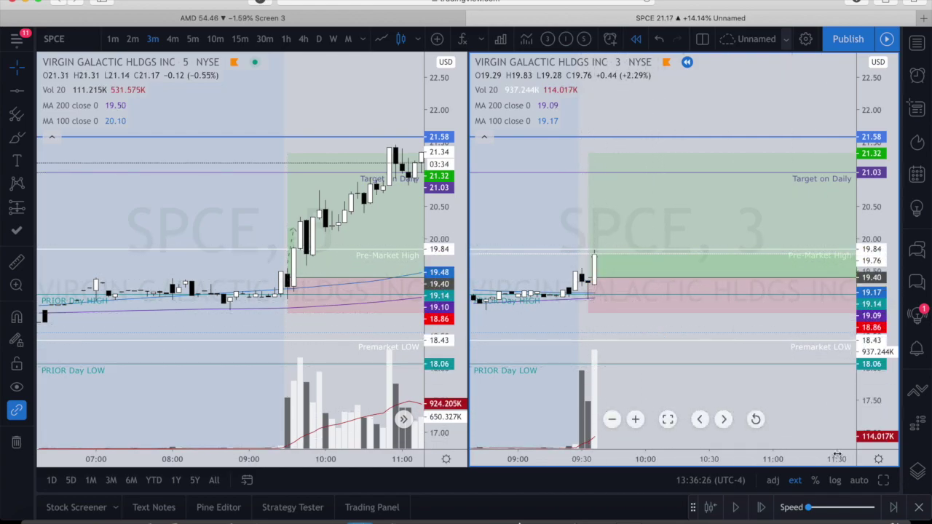
click(763, 508)
click(764, 509)
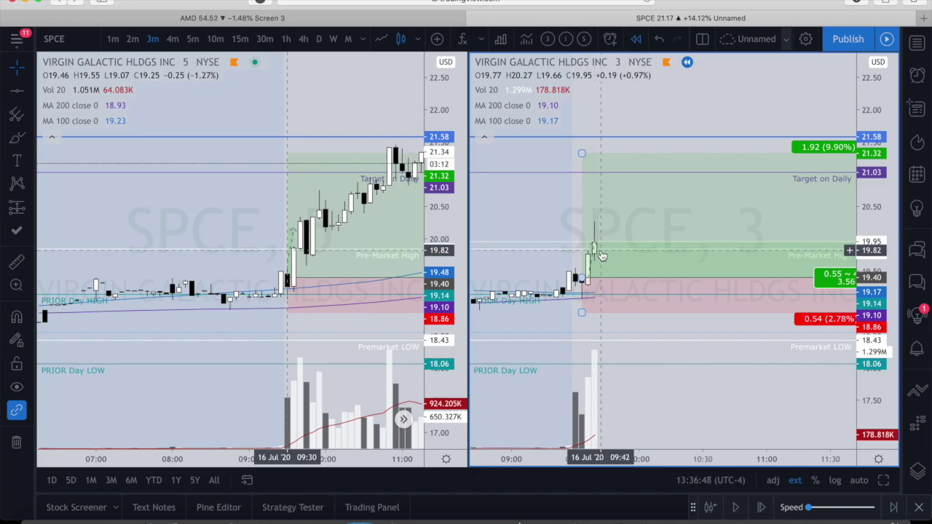
- Draw a horizontal line at 19.84 and bring up its Text settings
click(28, 91)
click(48, 195)
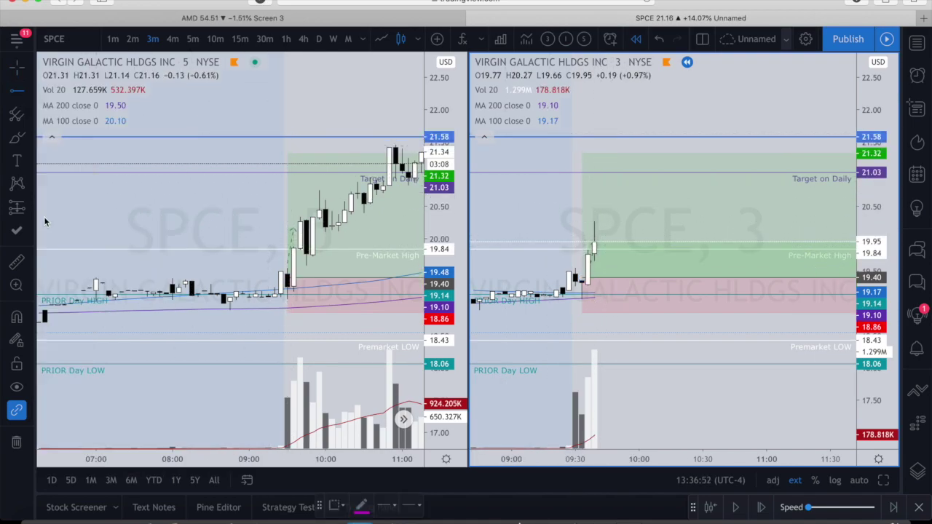
click(588, 249)
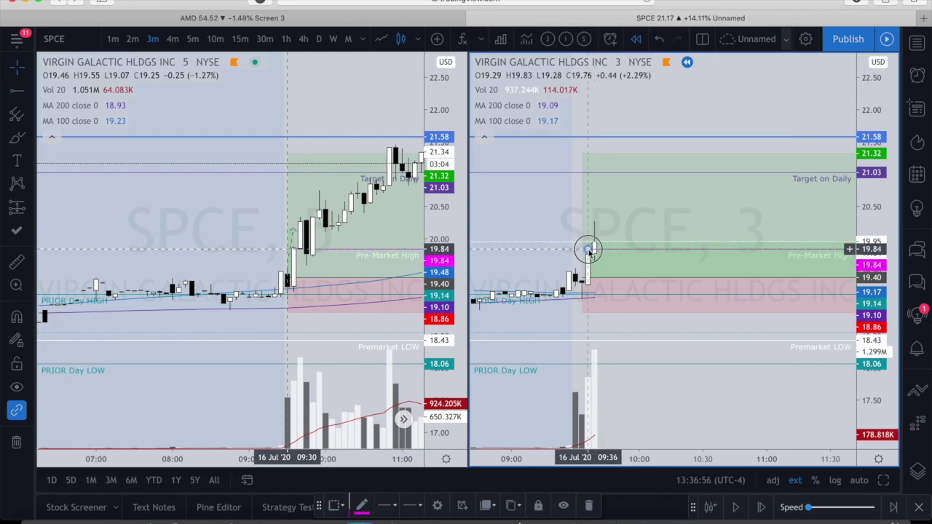
double_click(590, 251)
click(405, 222)
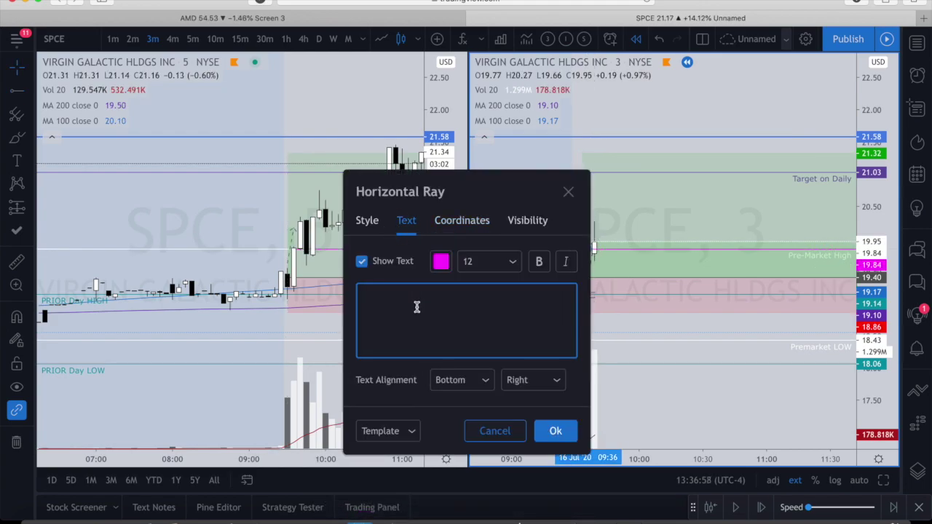
- Enter the label '30% partial fill' for the 19.84 line and confirm with Ok
text(30%)
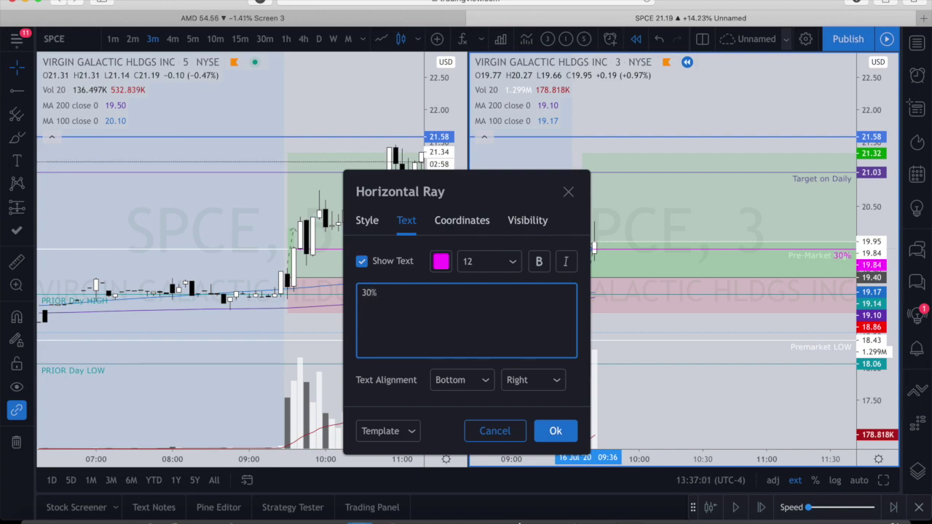
text( po)
text(artial fill)
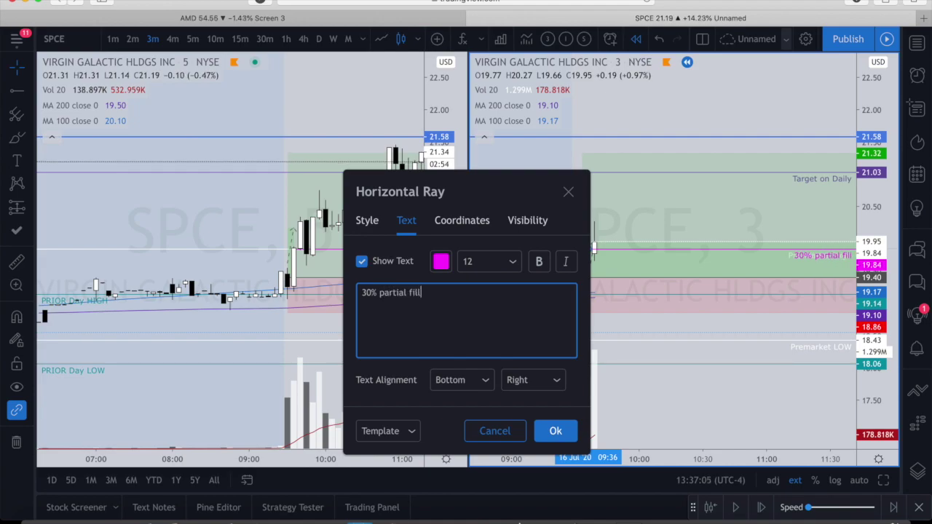
click(548, 430)
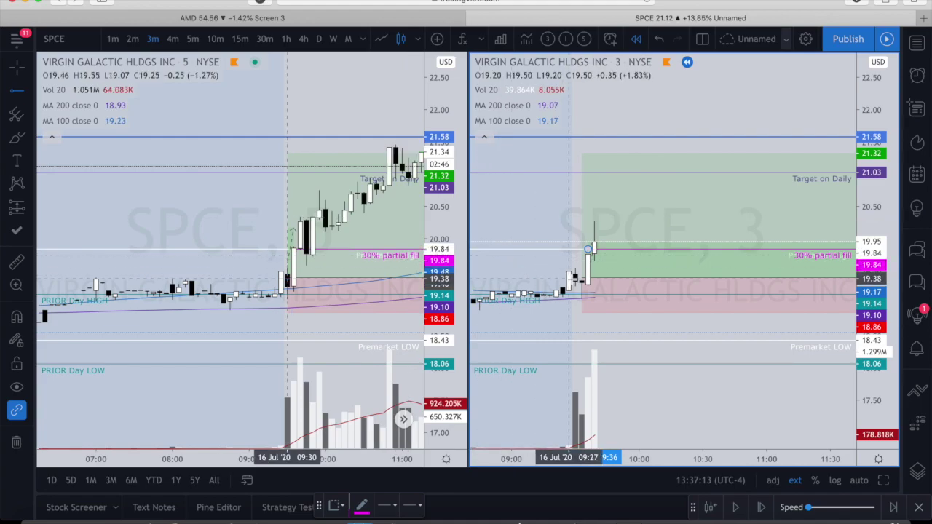
- Place a horizontal line at 19.40 and apply the New Stop template, making it 'New Day Trade Stop'
click(568, 277)
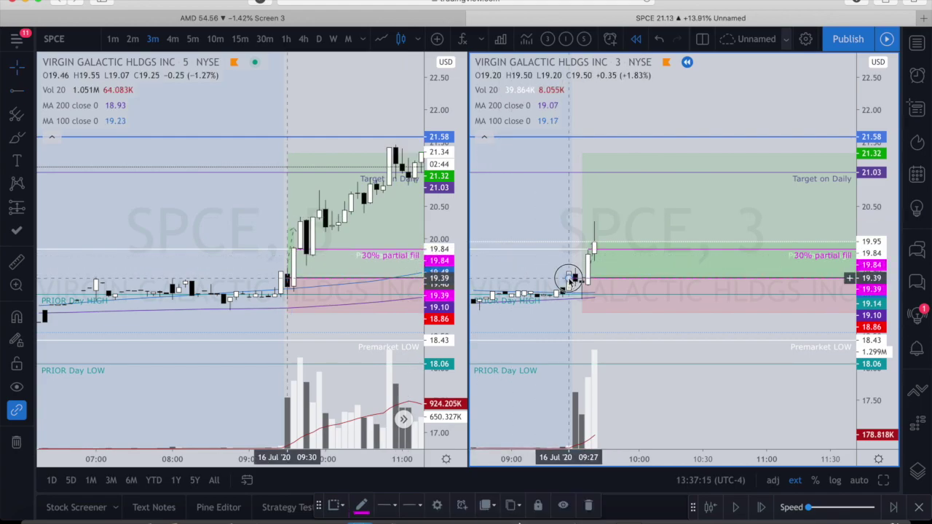
drag(573, 283, 569, 277)
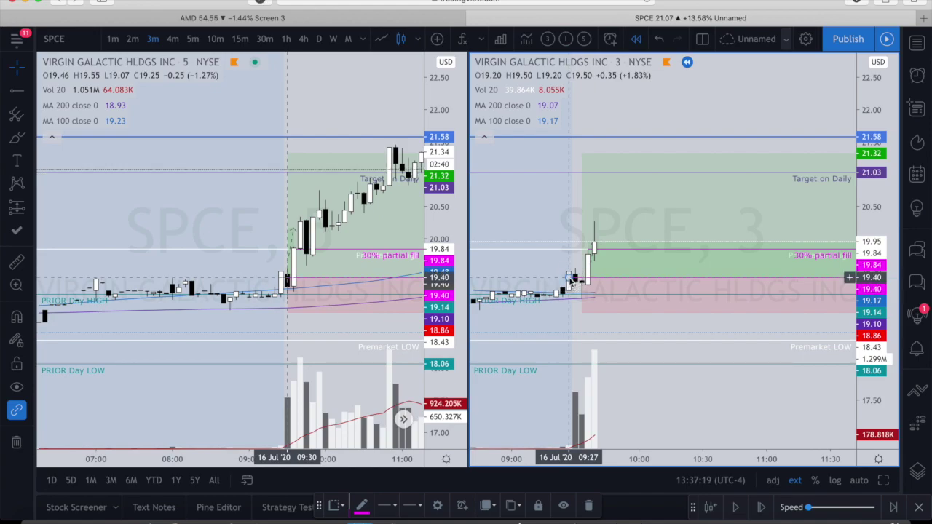
right_click(570, 281)
mouse_move(623, 294)
scroll(793, 284, down, 5)
scroll(793, 284, up, 3)
scroll(795, 285, up, 1)
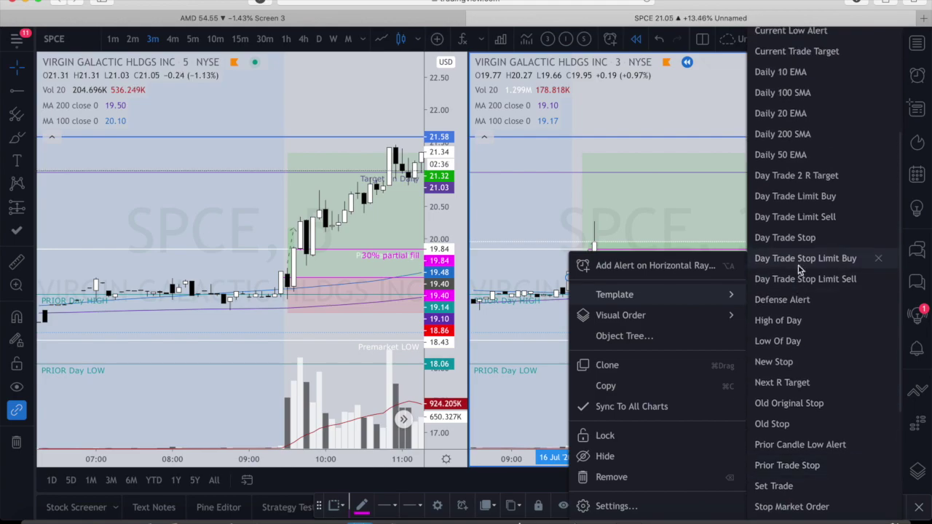
click(793, 362)
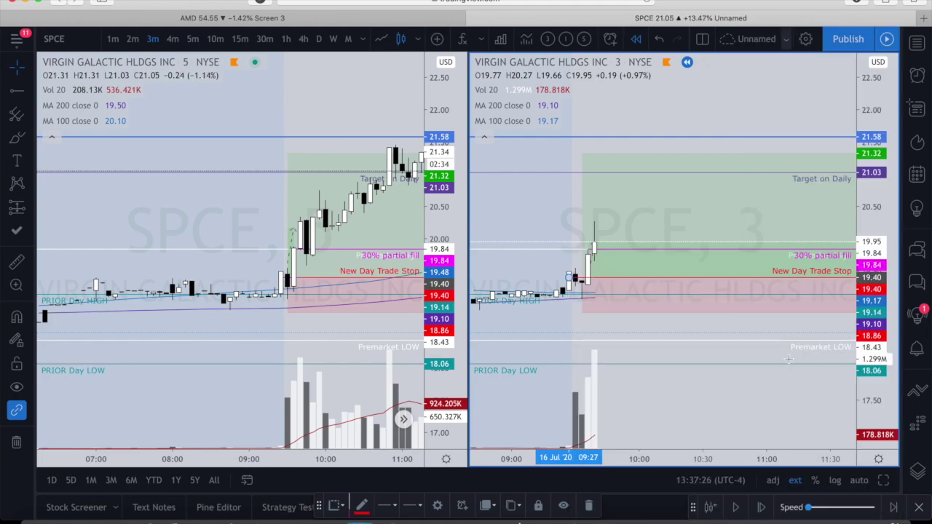
click(615, 320)
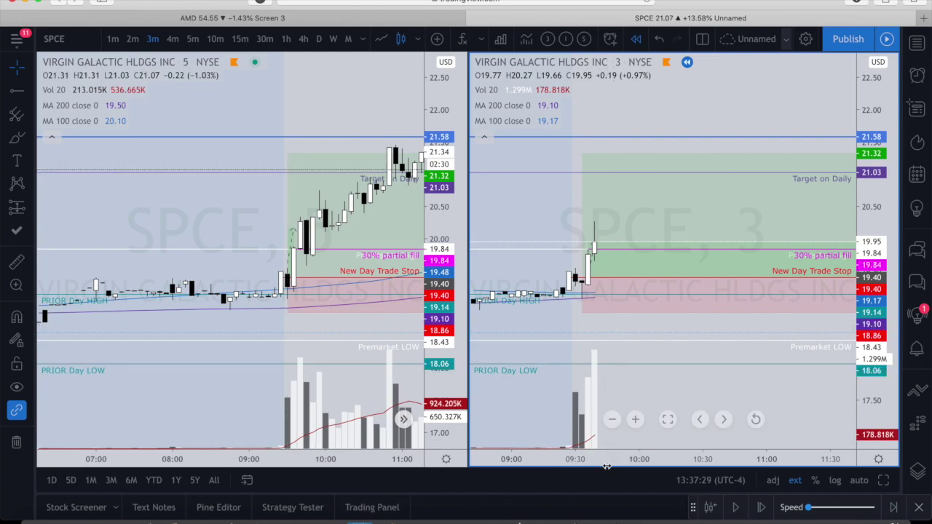
- Advance the replay two bars, lower the long target from 21.32 to 20.48, then advance one more bar
click(763, 508)
click(763, 508)
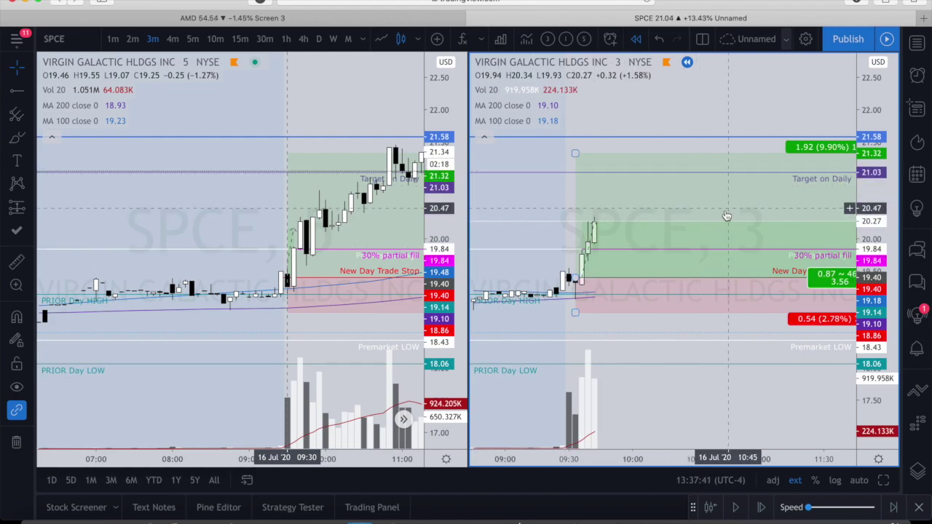
click(575, 155)
drag(575, 155, 571, 207)
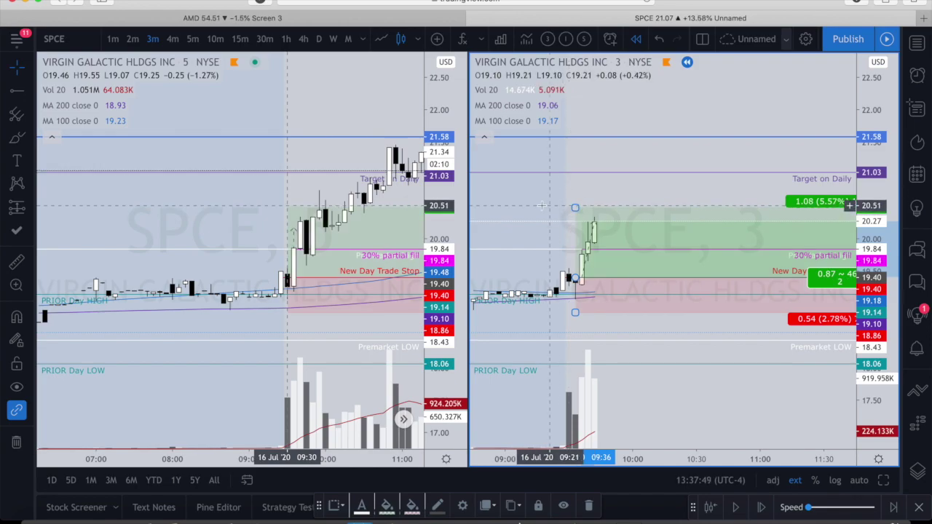
click(692, 324)
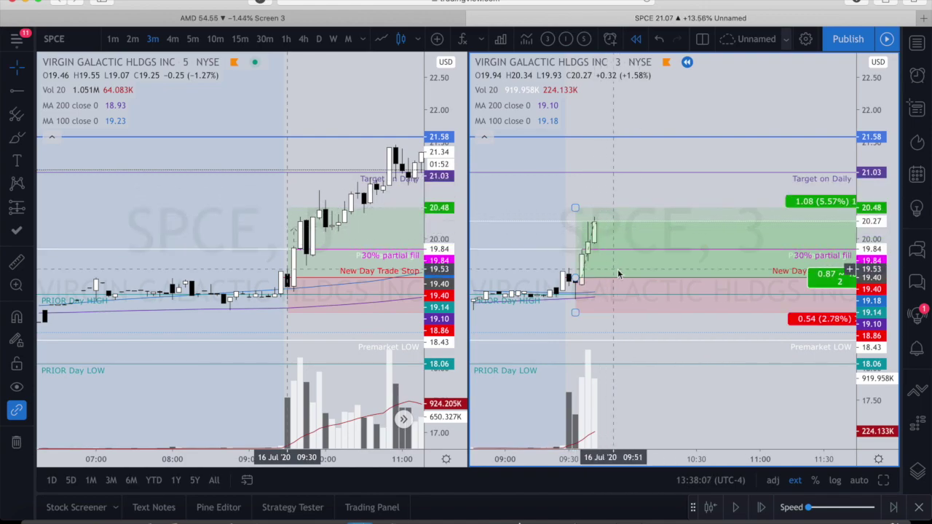
click(761, 508)
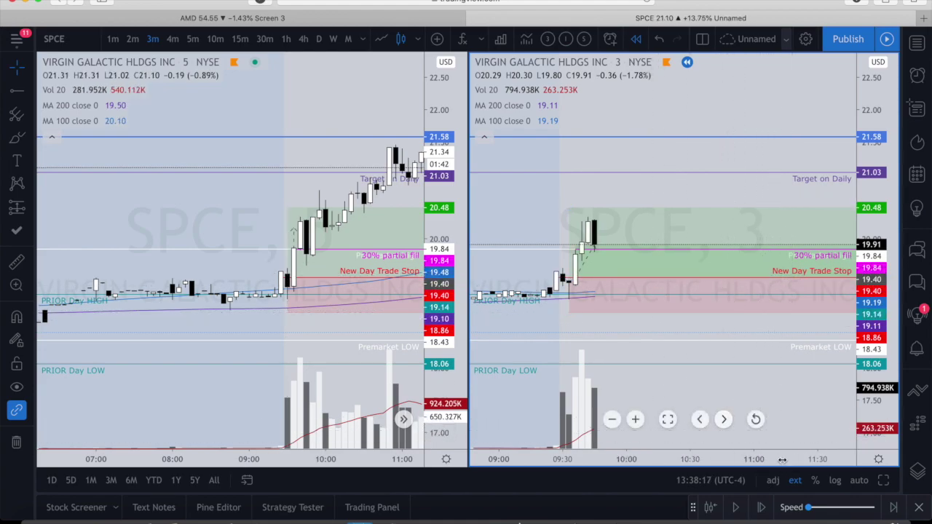
- Step the 3-minute SPCE replay bar by bar past 20.48 and 21.03 to about 21.24
click(761, 509)
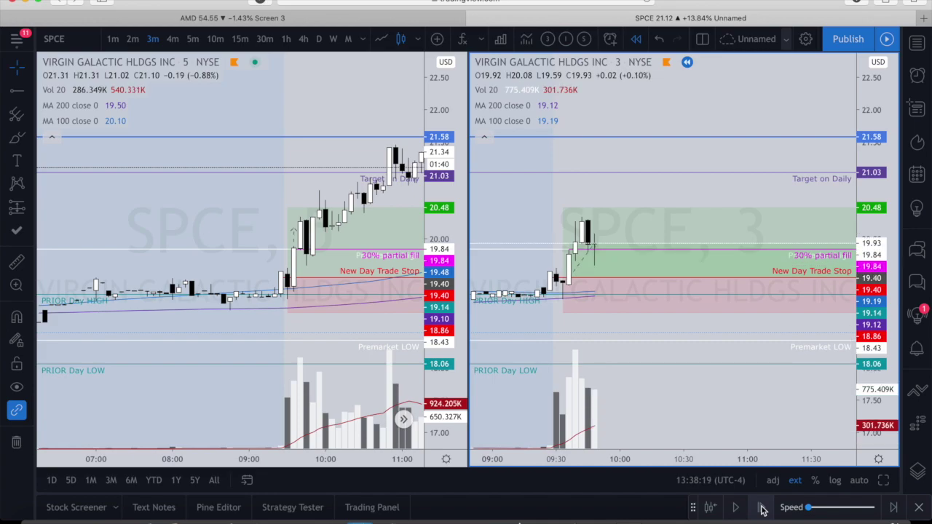
click(762, 508)
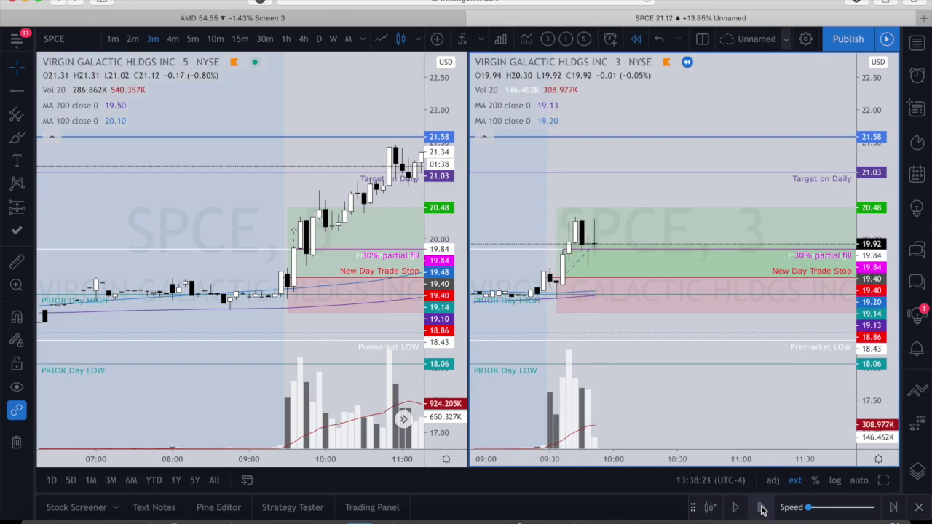
click(762, 508)
click(762, 508)
click(762, 508)
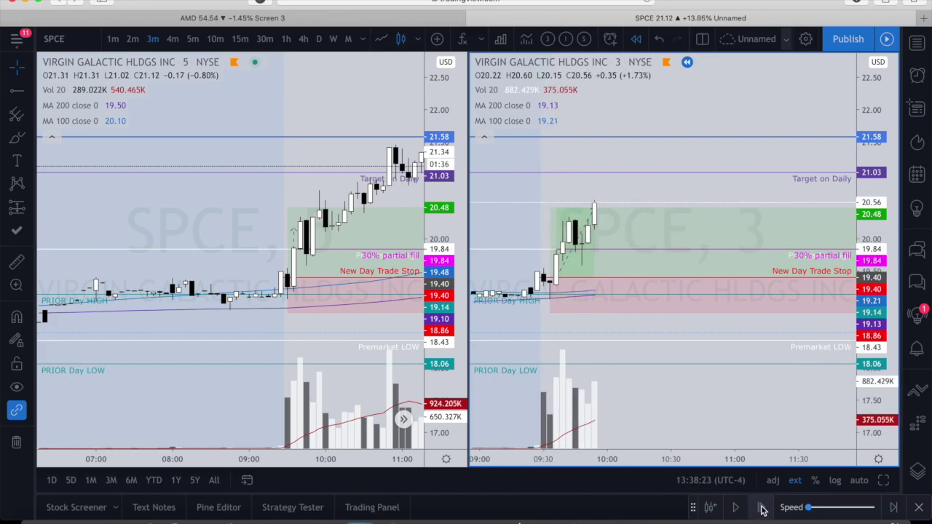
click(762, 508)
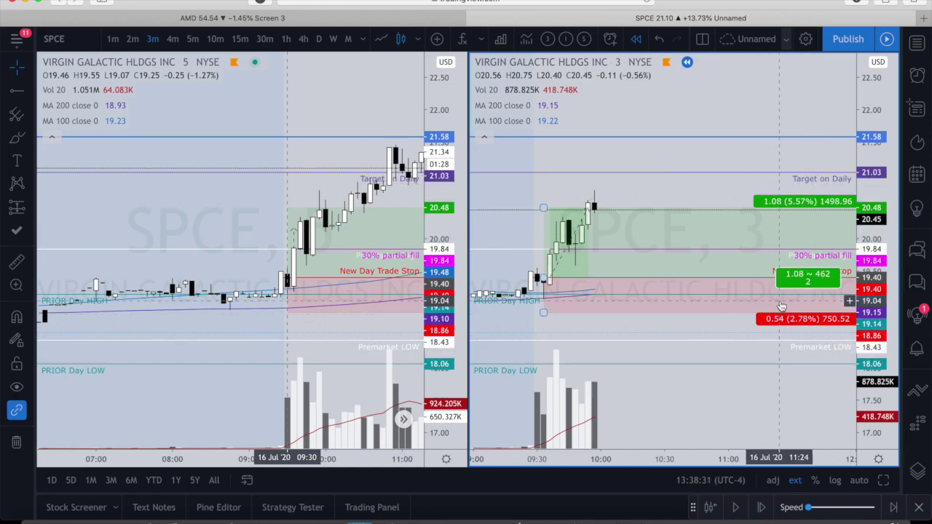
click(761, 508)
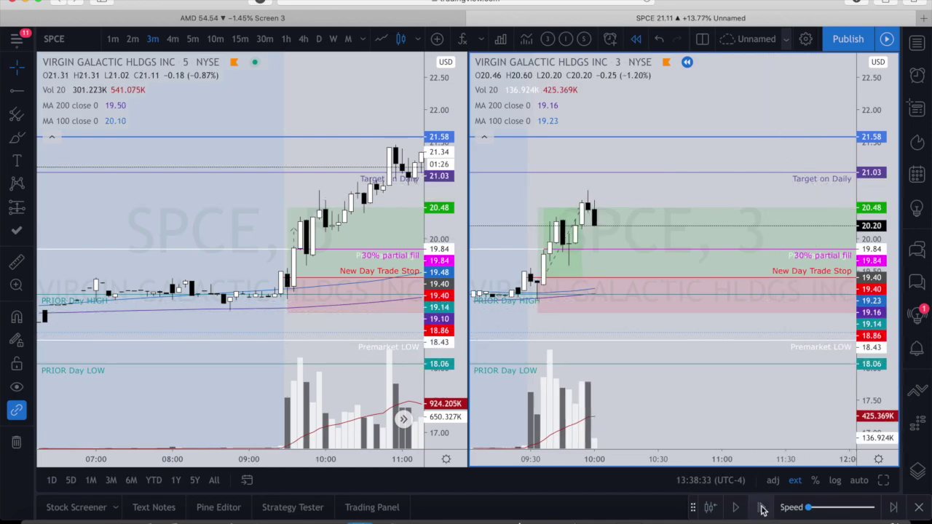
click(762, 508)
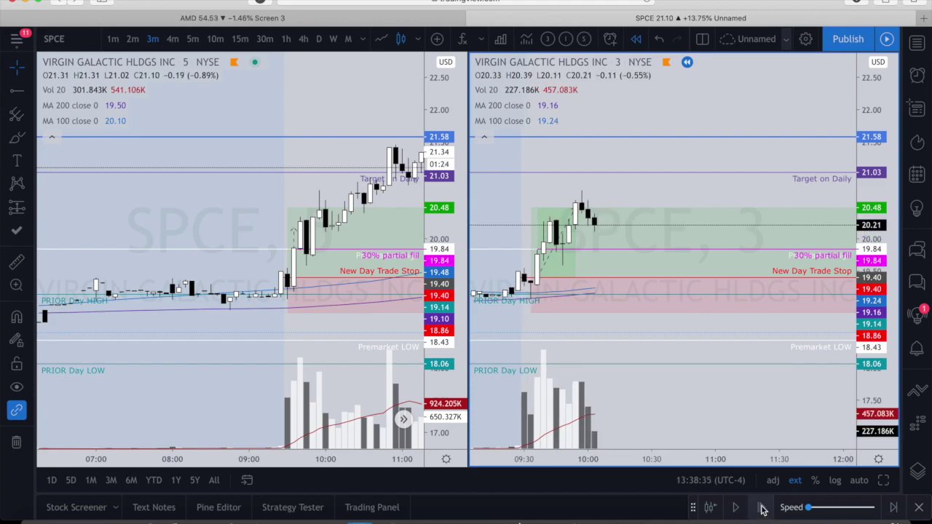
click(762, 508)
click(761, 509)
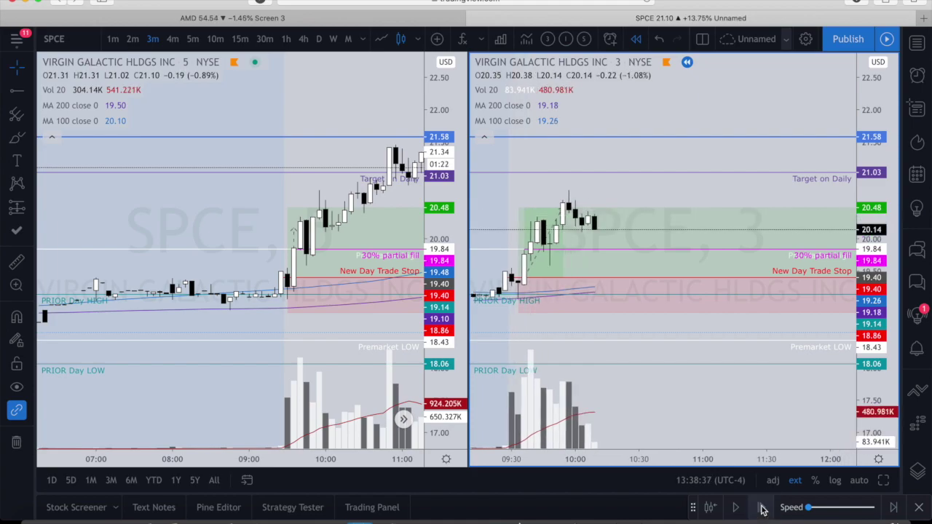
click(761, 508)
click(761, 508)
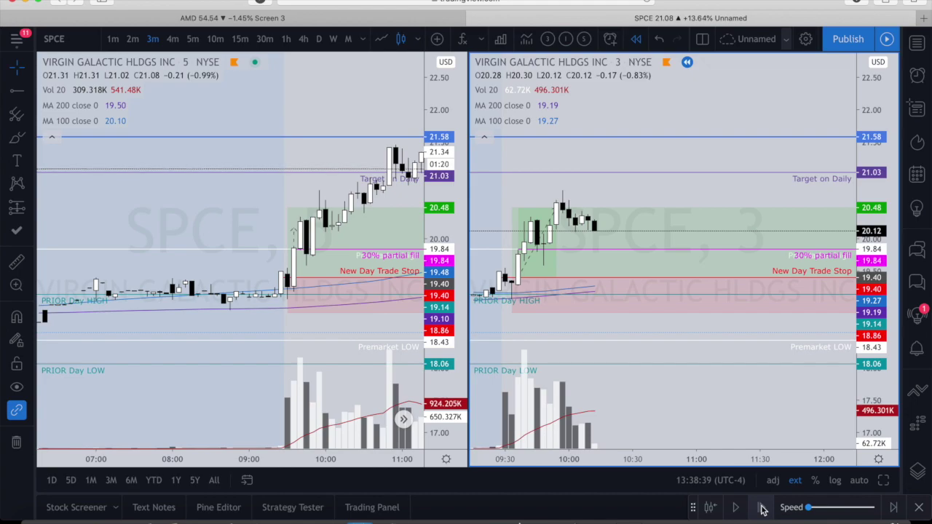
click(761, 508)
click(761, 508)
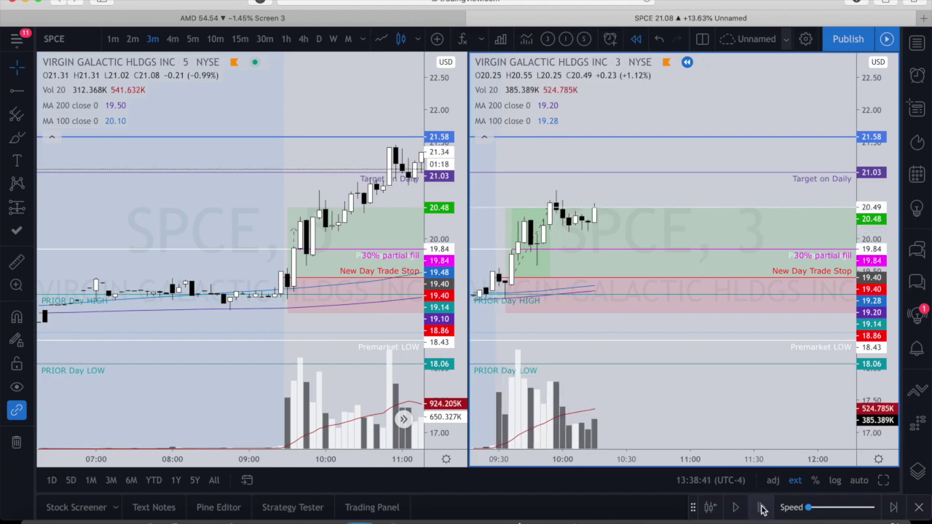
click(762, 509)
click(762, 508)
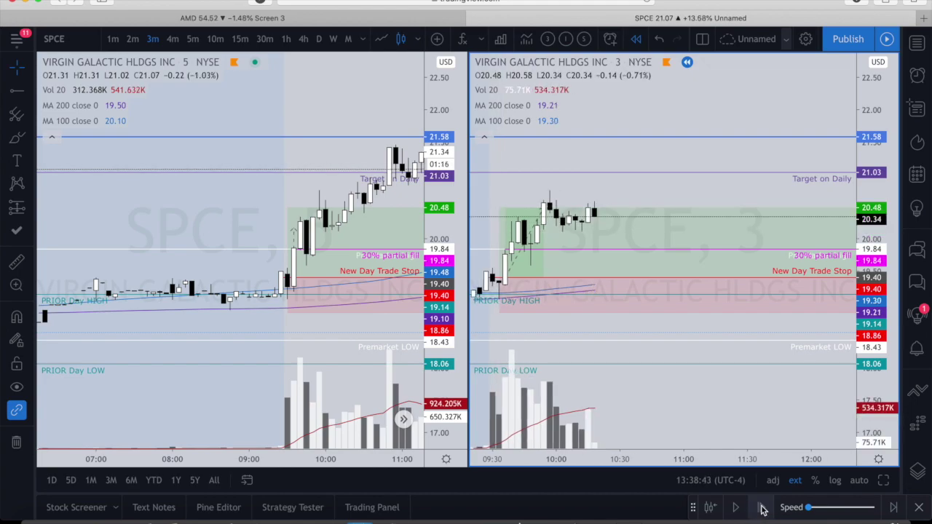
click(761, 509)
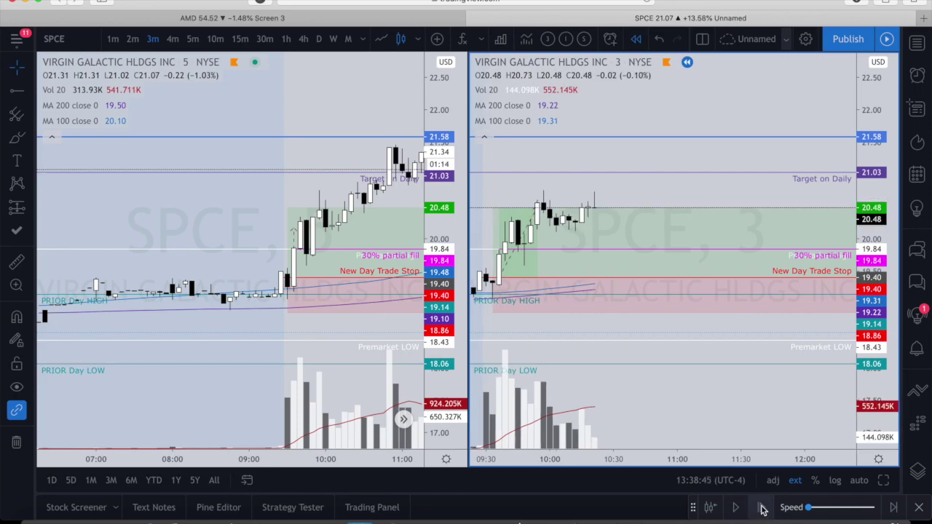
click(762, 508)
click(761, 509)
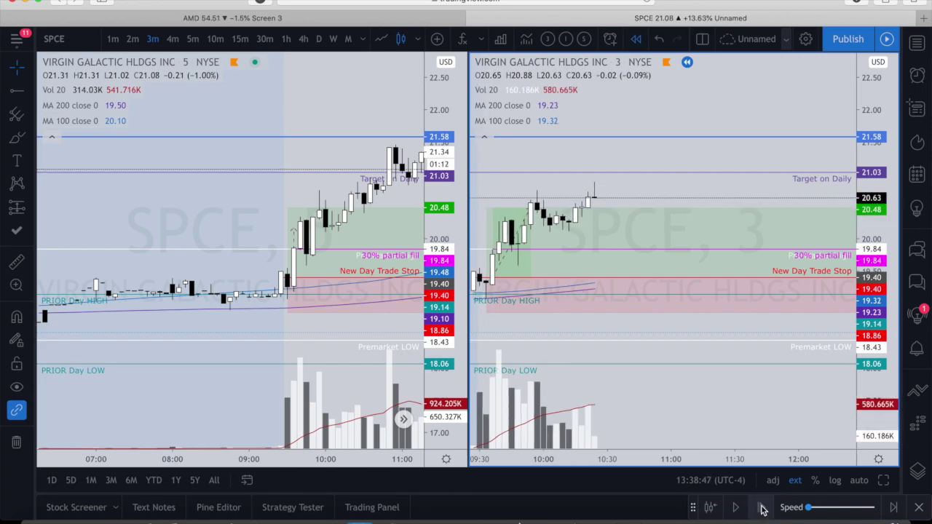
click(762, 508)
click(762, 508)
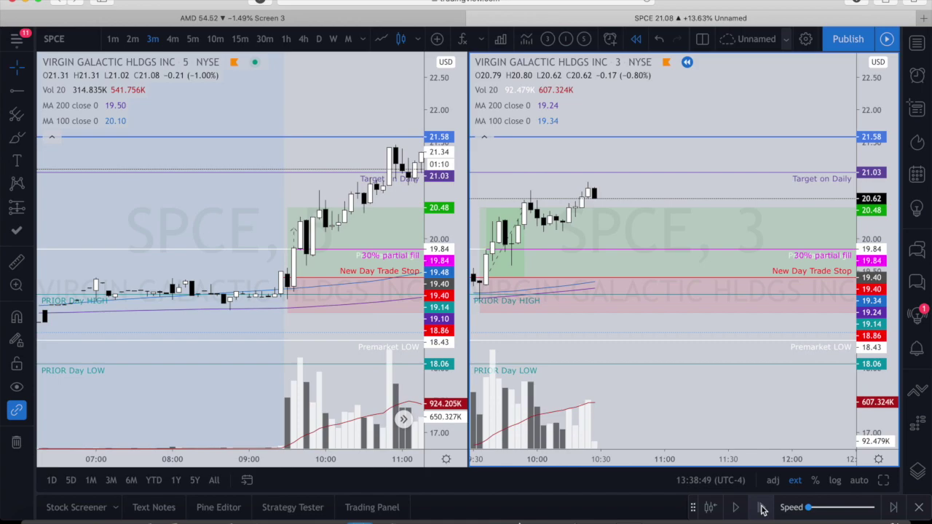
click(762, 509)
click(762, 508)
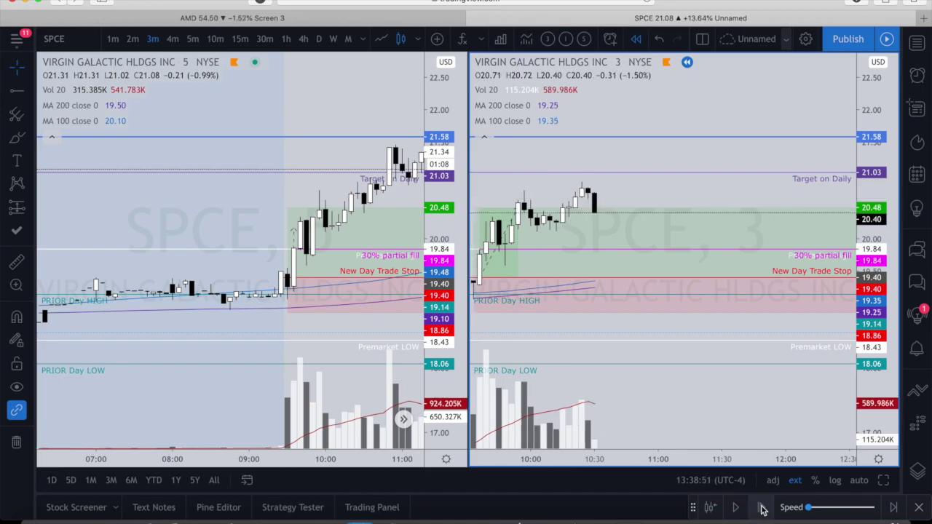
click(761, 508)
click(762, 508)
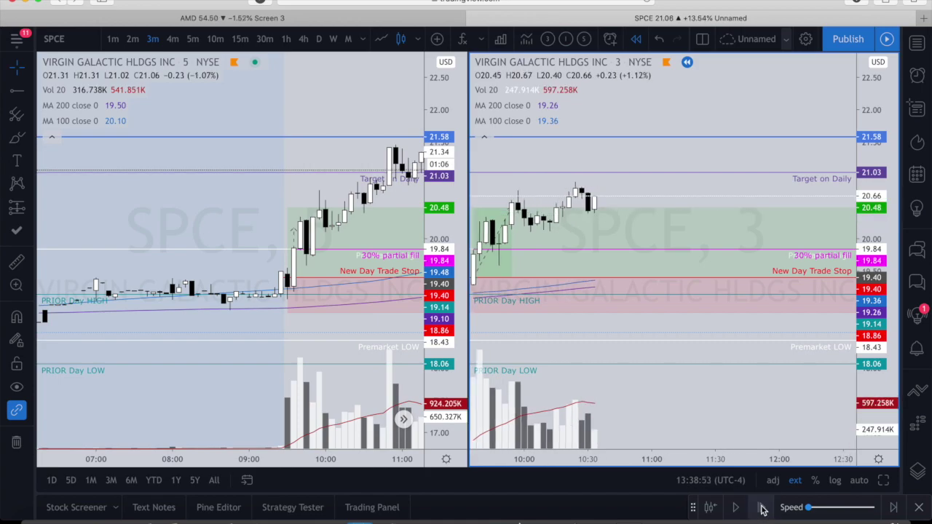
click(761, 508)
click(761, 509)
click(761, 508)
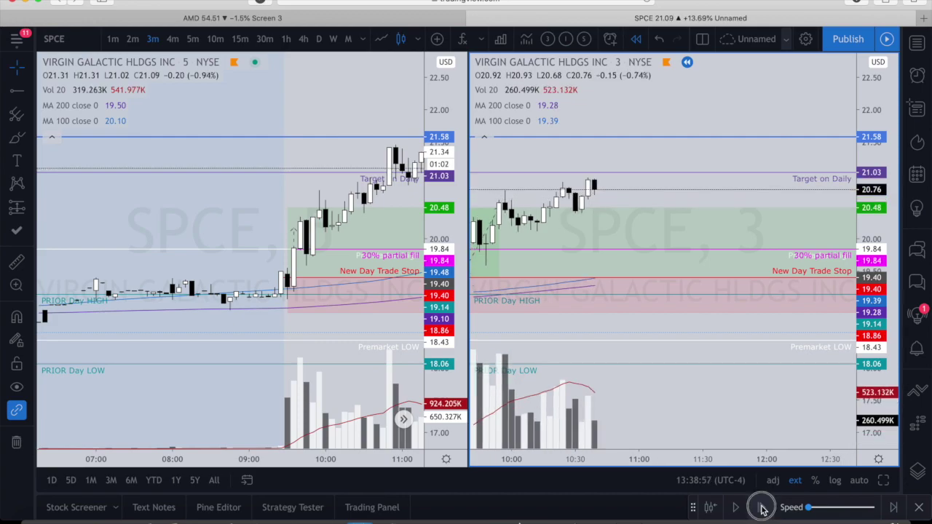
click(761, 509)
click(761, 508)
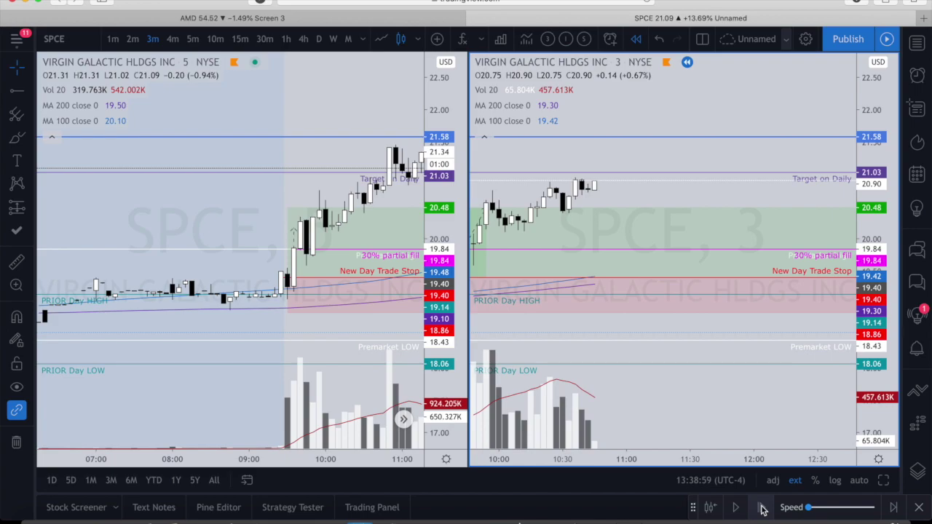
click(762, 508)
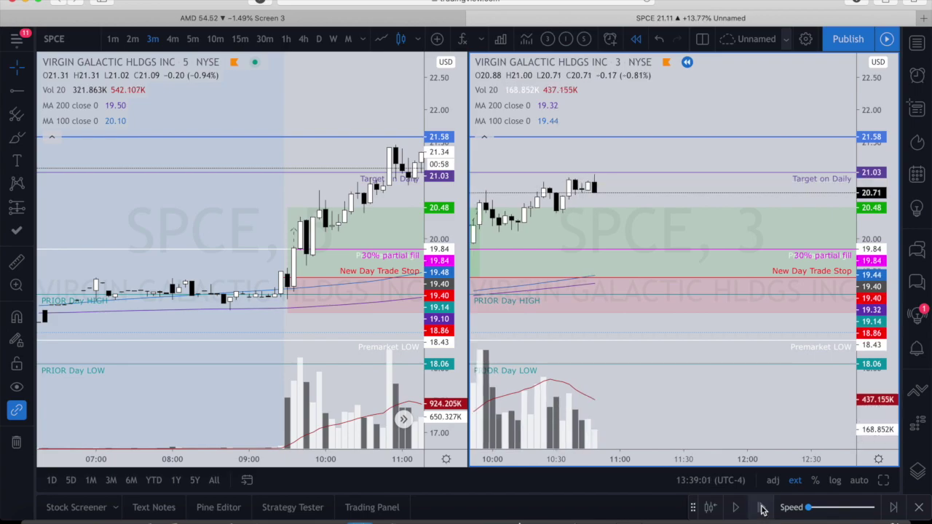
click(761, 508)
click(762, 509)
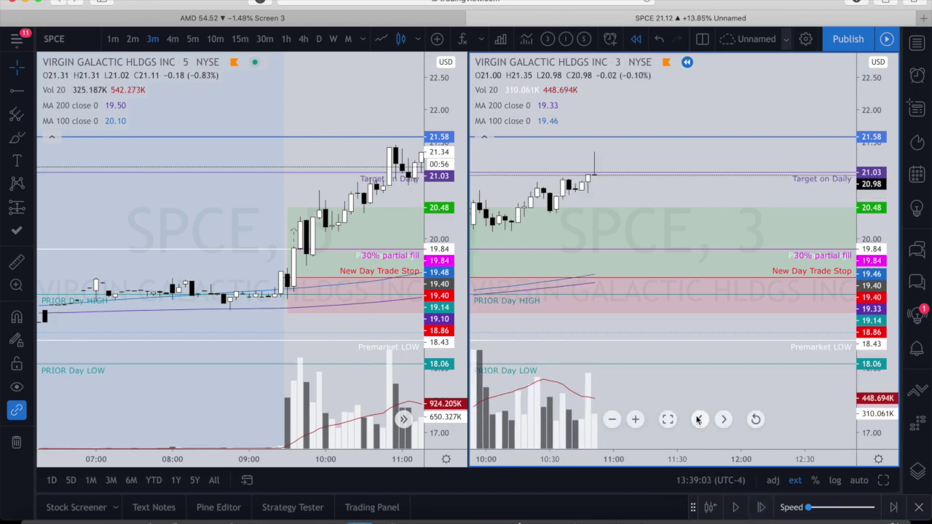
drag(616, 192, 726, 182)
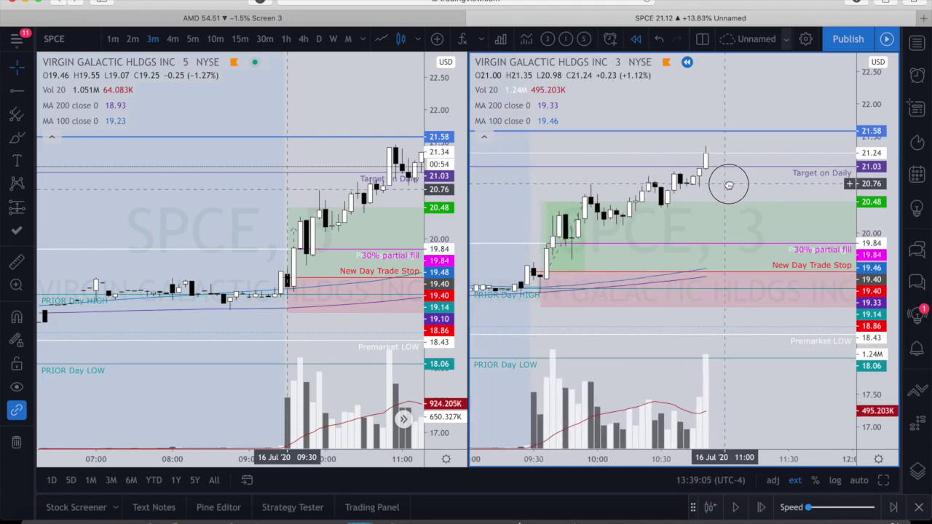
- Draw a red horizontal ray at 21.03 labelled 'Take 30% partial Fill Here'
mouse_move(614, 222)
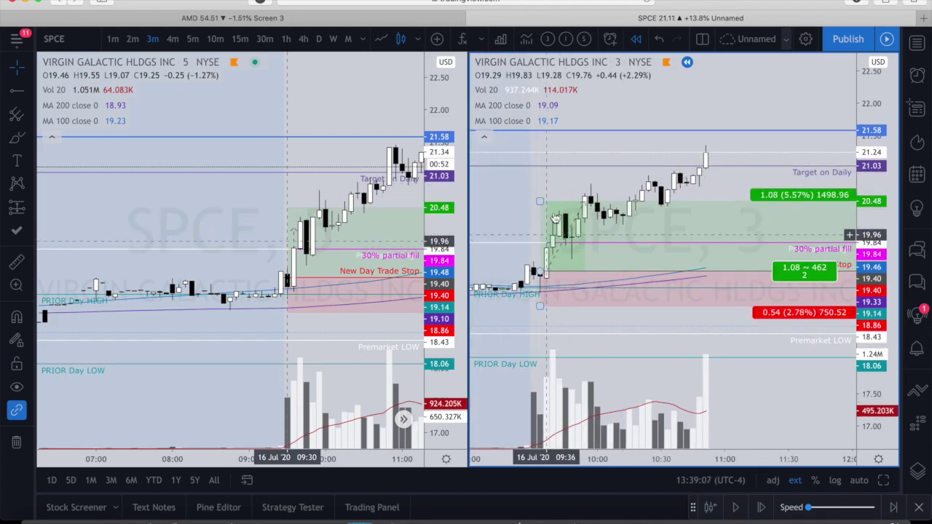
click(13, 95)
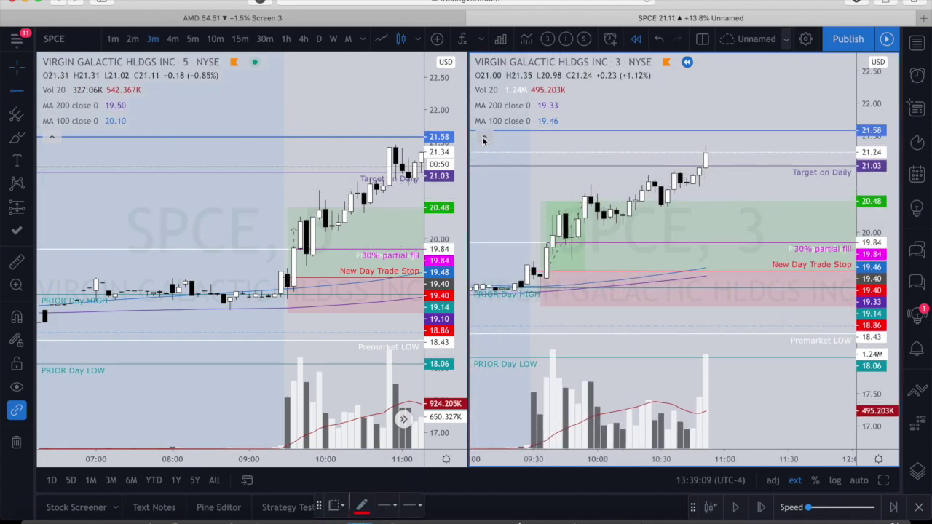
click(571, 167)
double_click(571, 166)
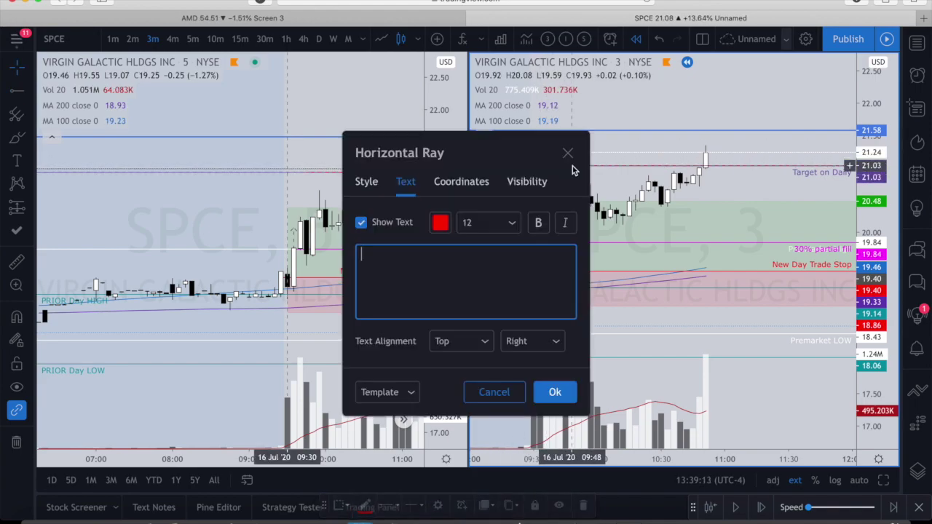
text(Take 30% partial Fill Here)
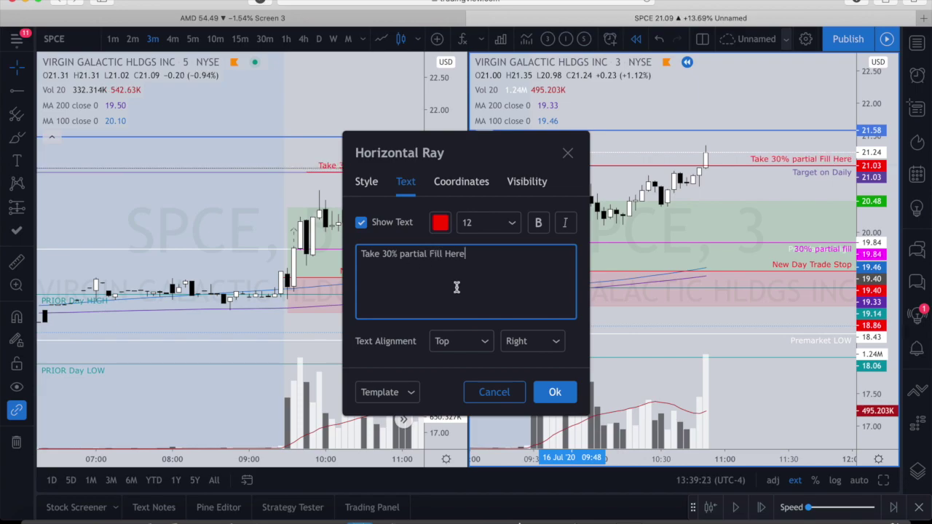
click(553, 392)
click(537, 273)
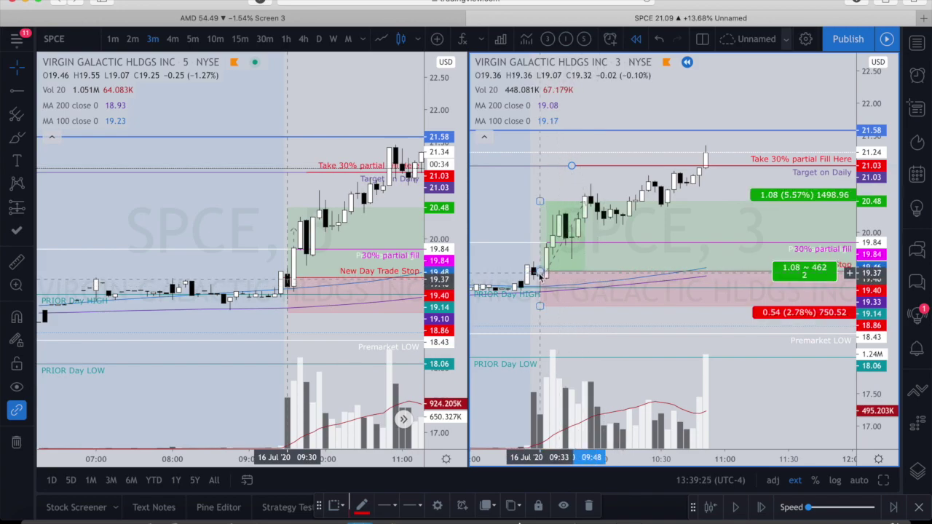
- Nudge the long-position box up slightly and raise the New Day Trade Stop line to 20.36
drag(537, 273, 539, 258)
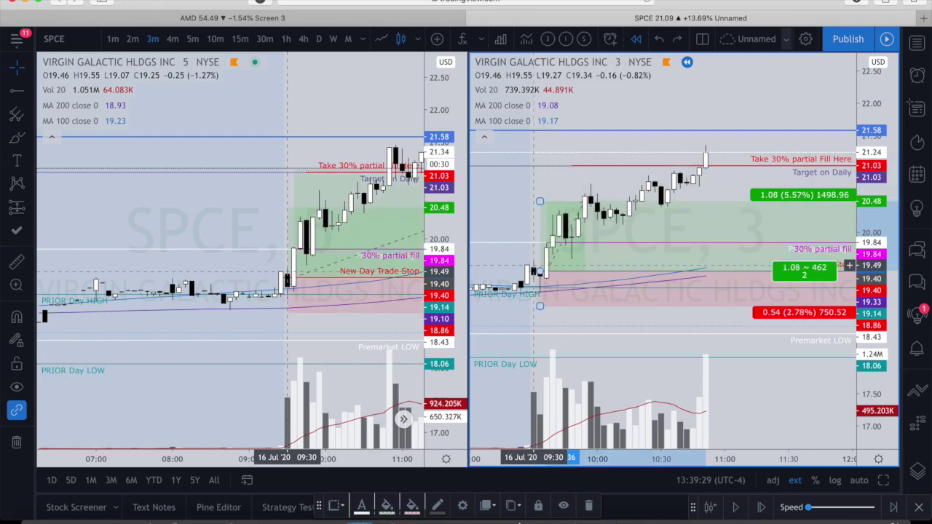
click(813, 264)
drag(813, 263, 832, 202)
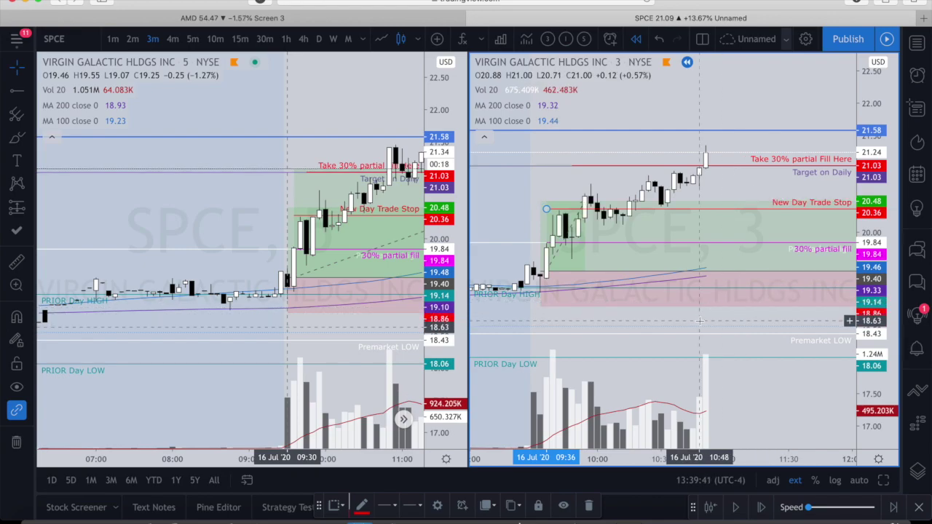
click(557, 348)
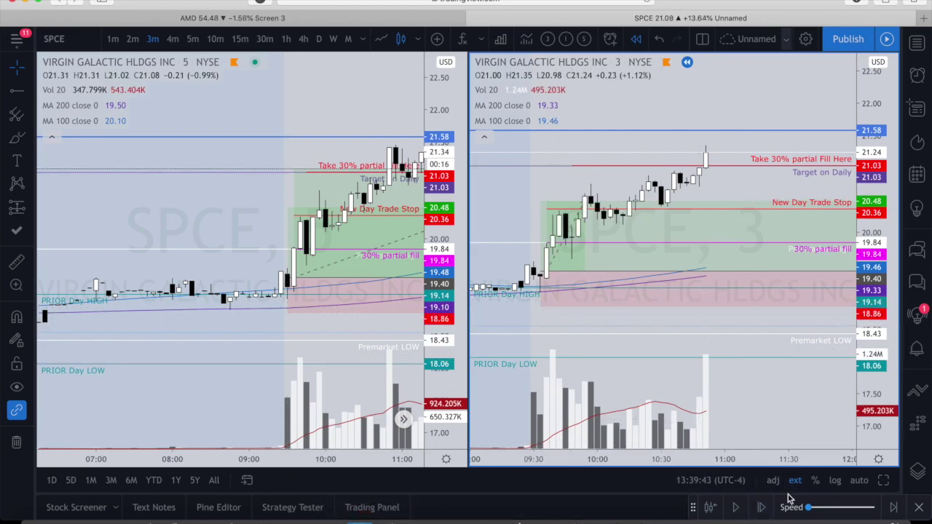
- Step the replay forward until the latest candle breaks above 21.58, reaching 21.73
click(765, 508)
click(764, 508)
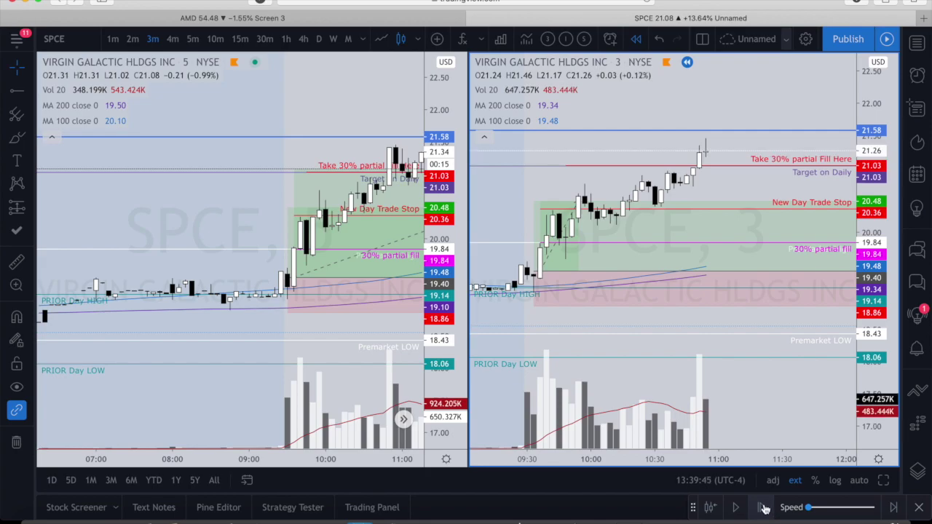
click(764, 508)
click(765, 508)
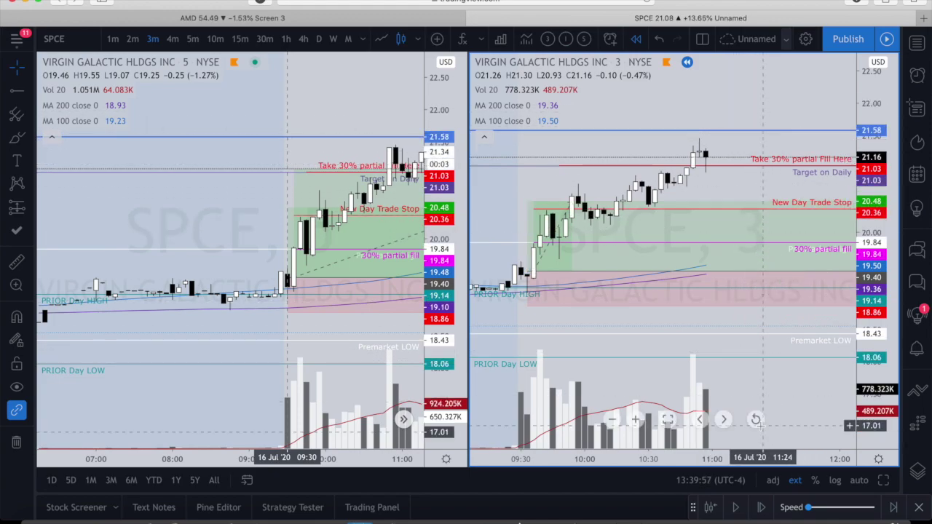
click(762, 507)
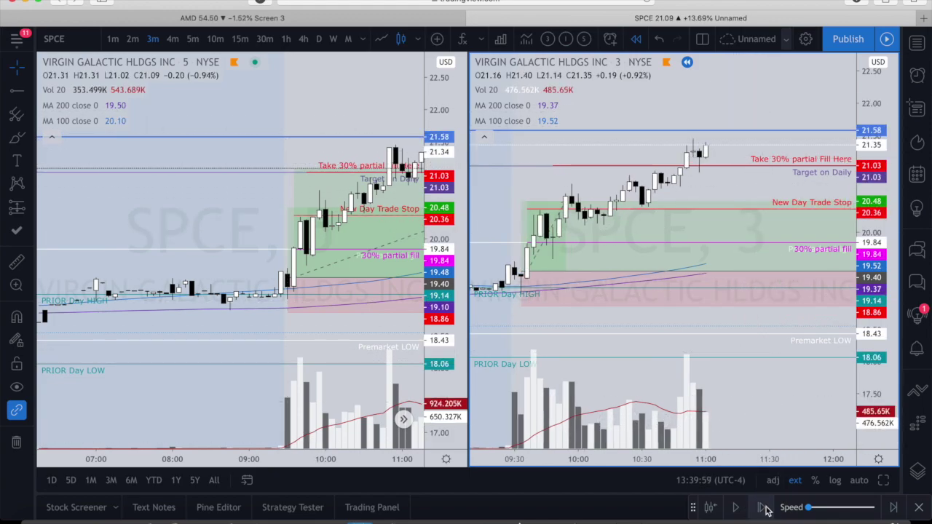
click(764, 508)
click(763, 508)
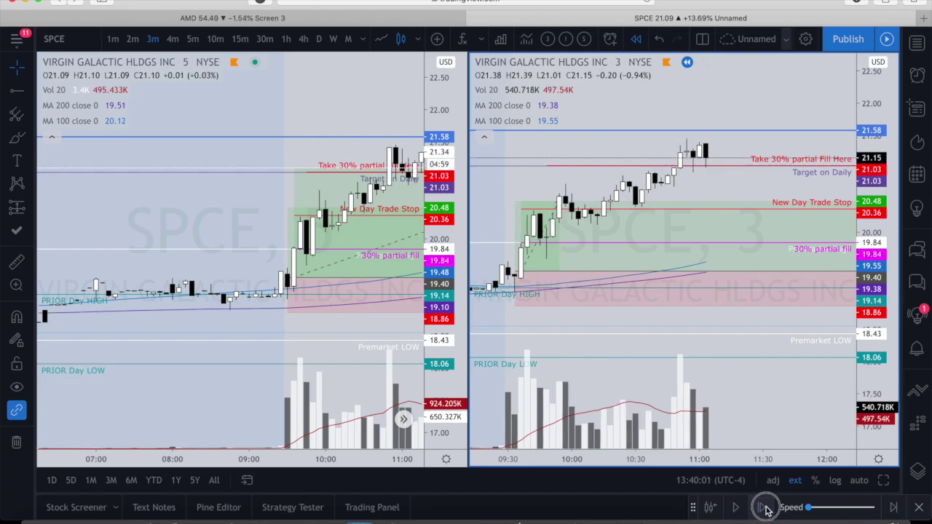
click(764, 508)
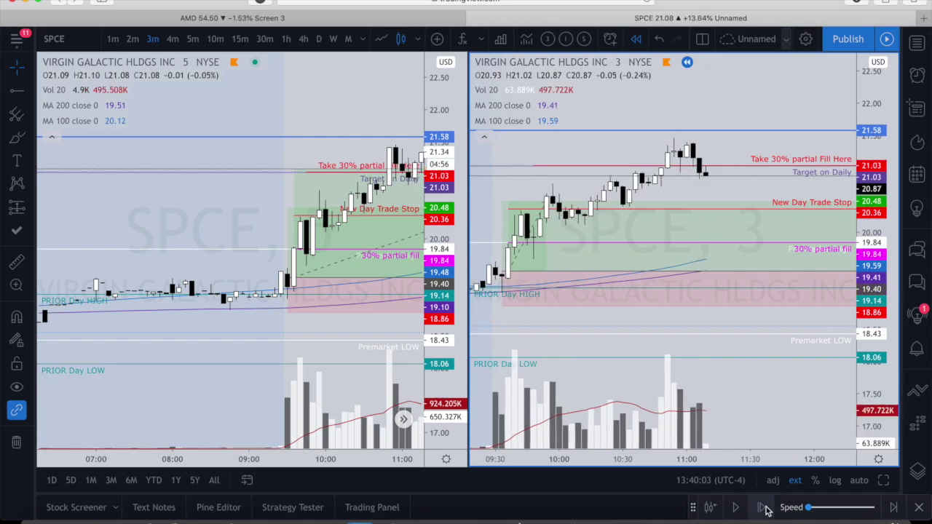
click(764, 508)
click(764, 508)
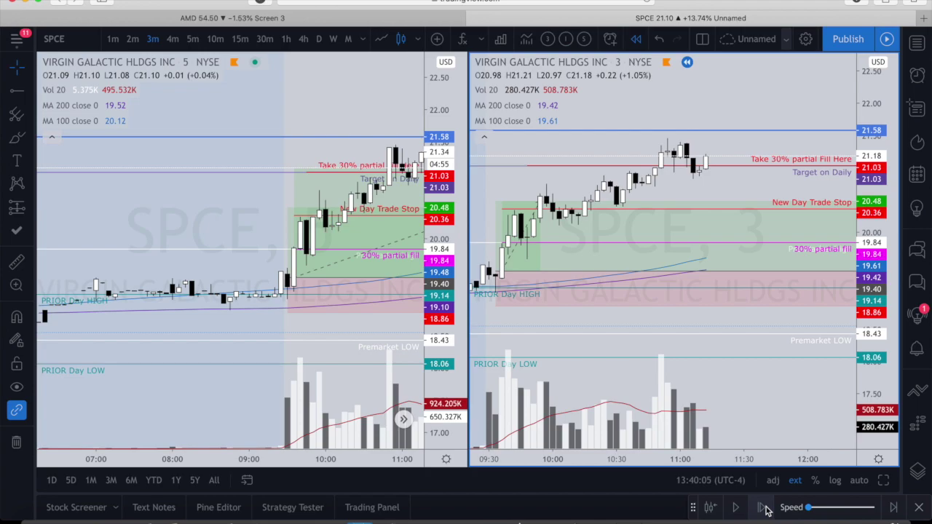
click(764, 508)
click(763, 508)
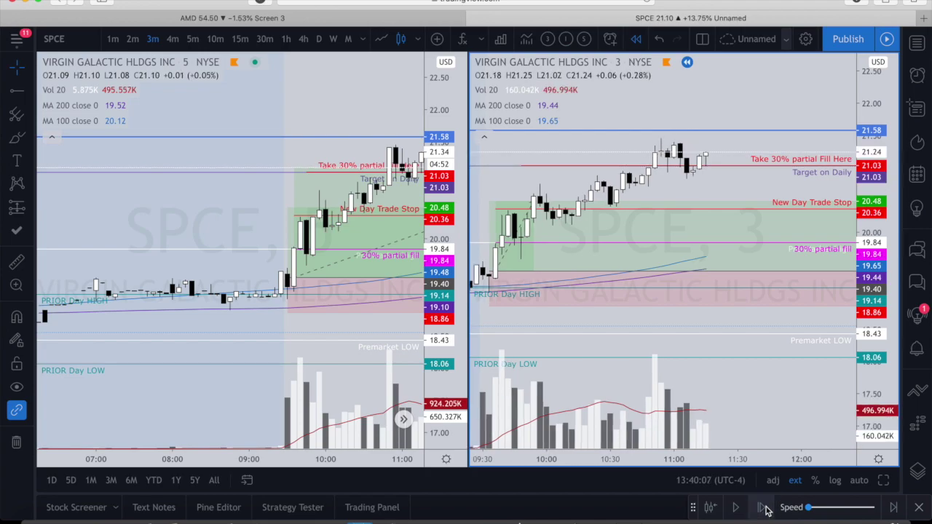
click(764, 508)
click(764, 508)
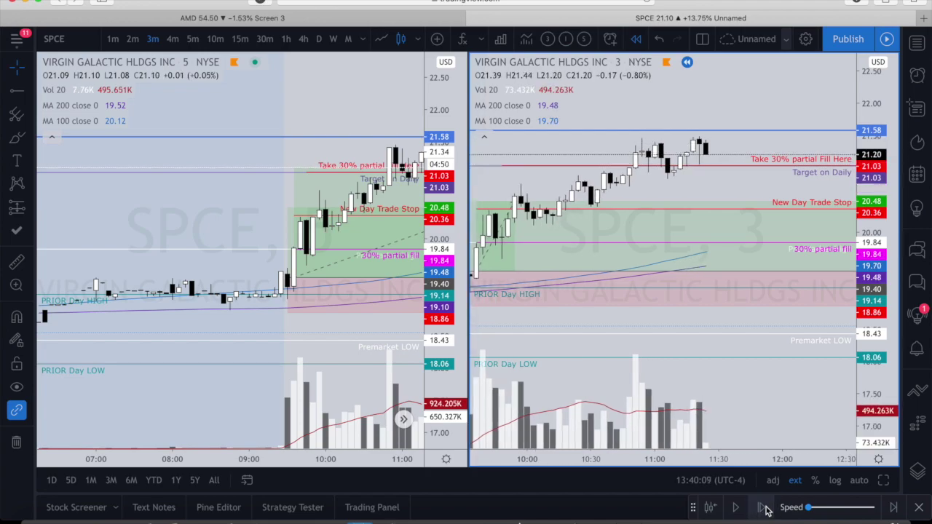
click(763, 508)
click(764, 508)
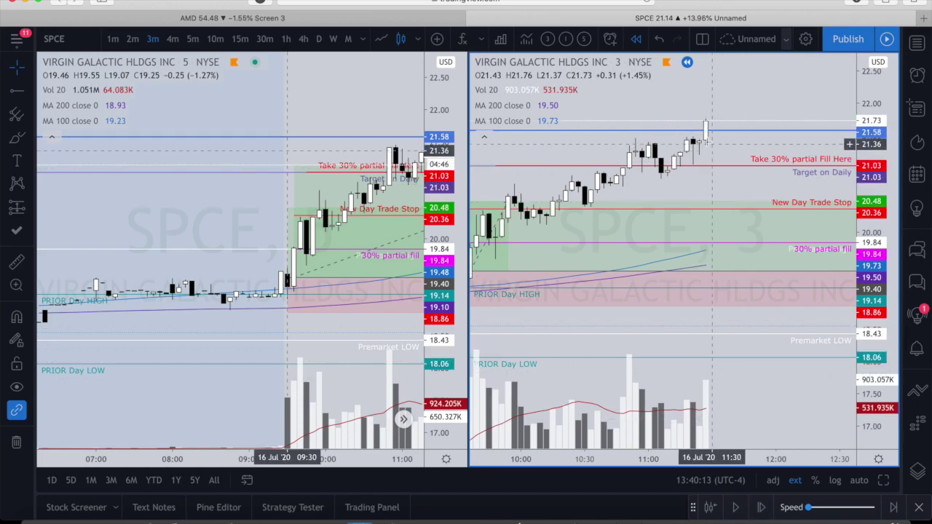
click(15, 93)
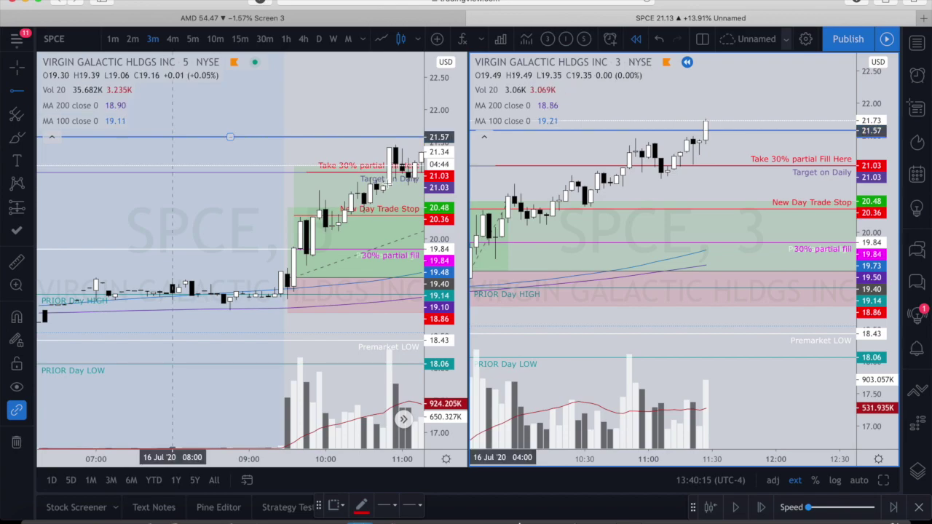
- Mark 21.58 with a horizontal ray, move the New Day Trade Stop up to it, advance one bar
click(675, 129)
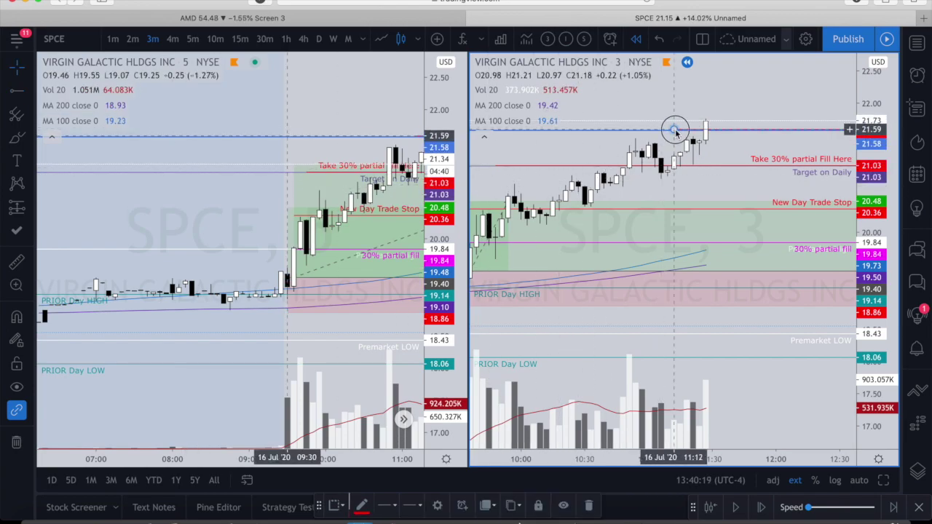
double_click(675, 130)
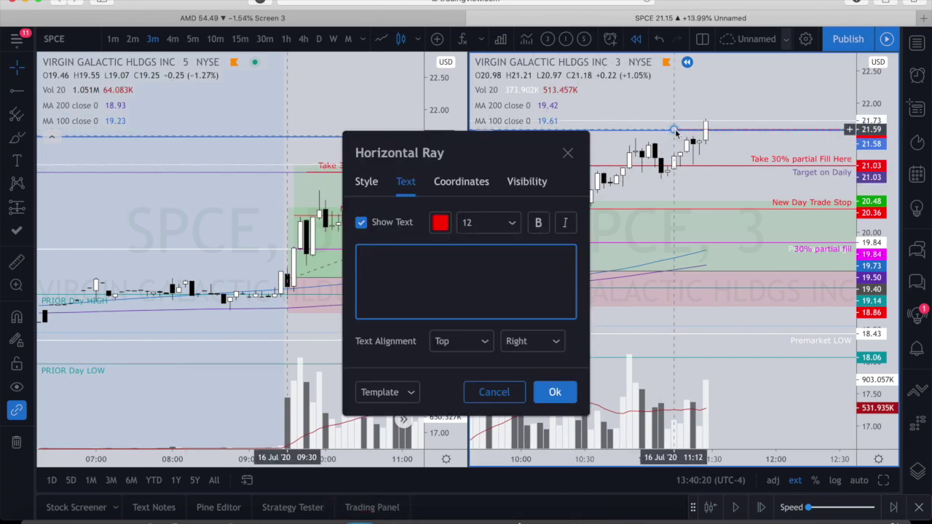
click(494, 392)
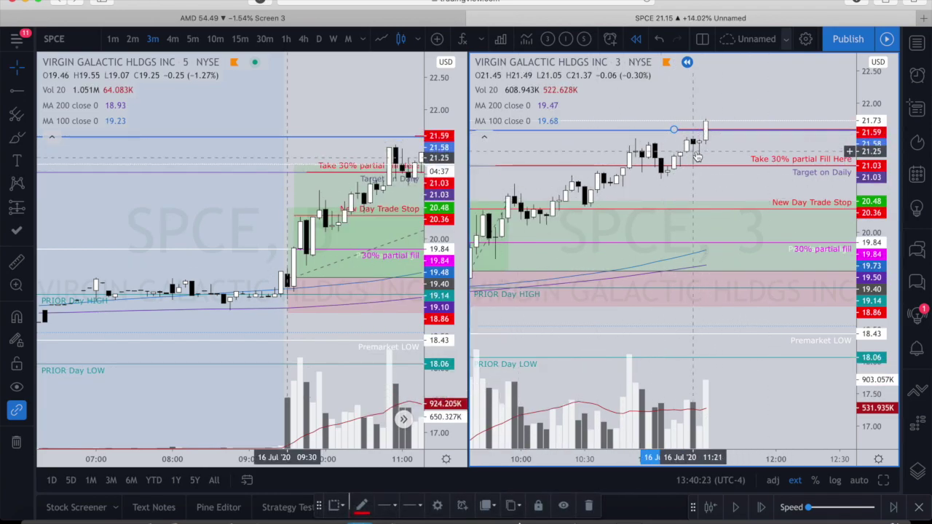
click(674, 119)
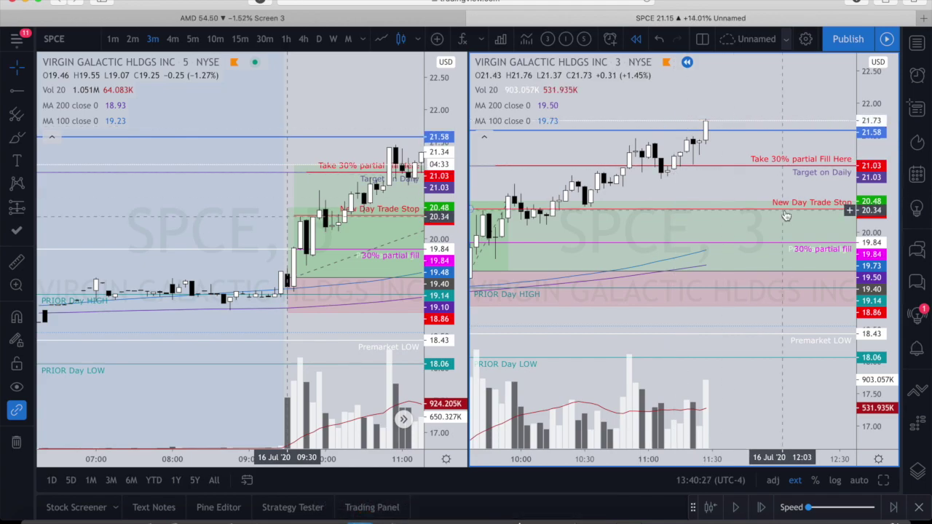
mouse_move(786, 207)
mouse_down()
mouse_move(838, 167)
mouse_move(832, 114)
mouse_move(837, 122)
mouse_up()
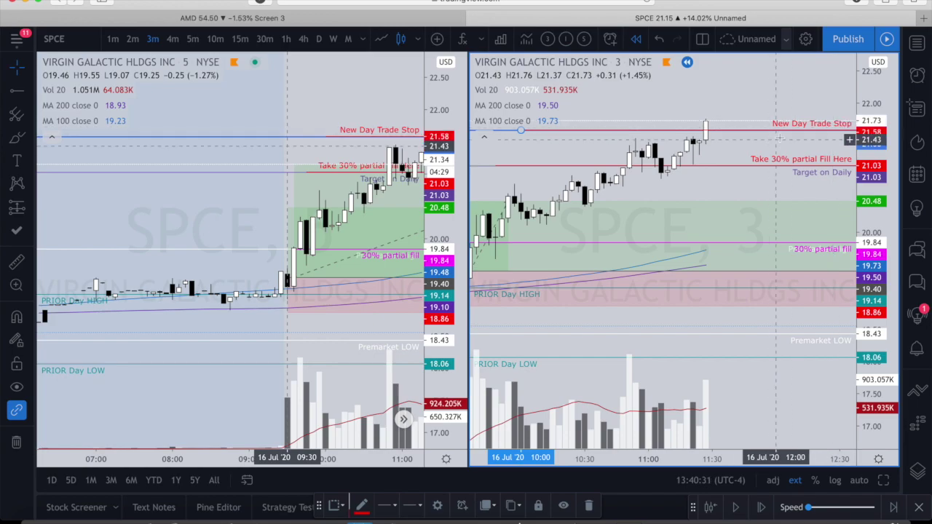
mouse_move(758, 284)
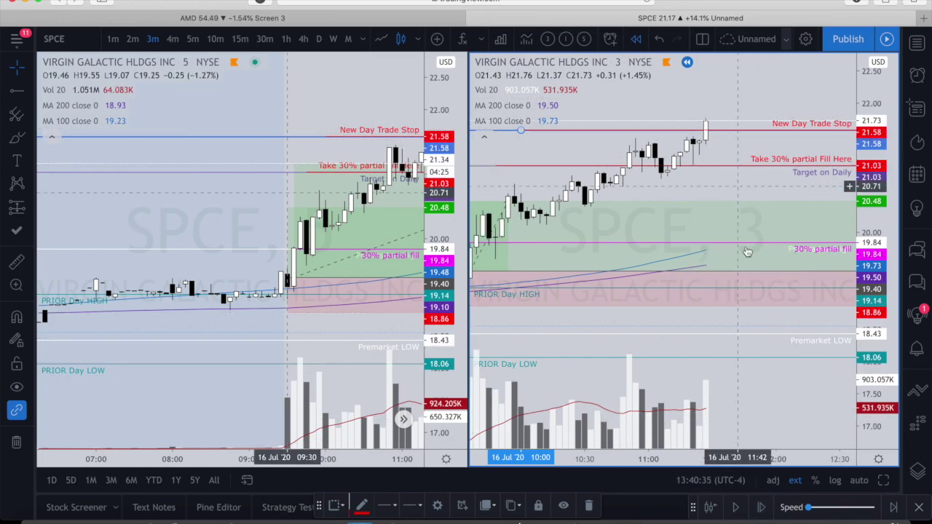
click(762, 508)
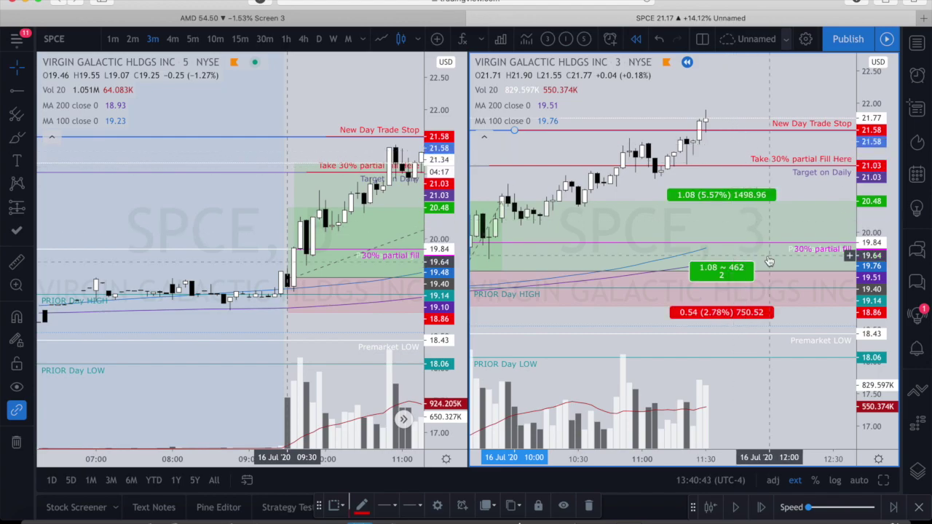
- Step the replay past 13:00 as price spikes, then drops below the 21.58 stop to about 21.2
click(761, 508)
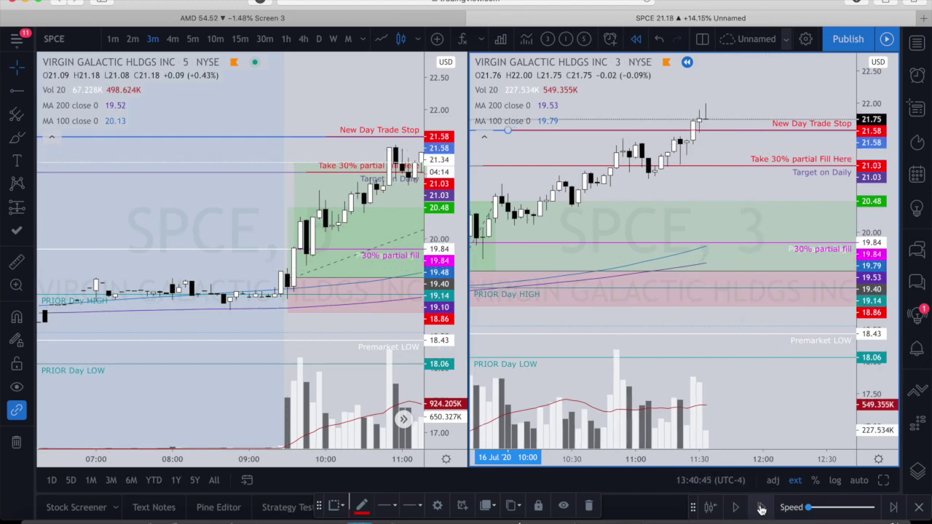
click(760, 508)
click(760, 508)
click(761, 508)
click(761, 508)
click(761, 508)
click(761, 508)
click(761, 508)
click(761, 509)
click(761, 508)
click(761, 508)
click(760, 508)
click(761, 508)
click(761, 508)
click(761, 508)
click(760, 508)
click(761, 508)
click(760, 508)
click(761, 508)
click(761, 508)
click(760, 509)
click(761, 508)
click(761, 508)
click(761, 508)
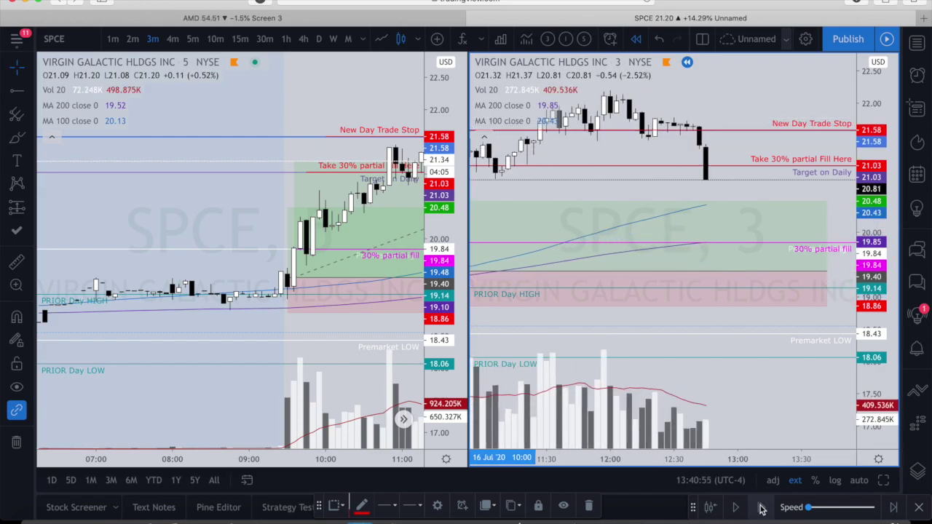
click(761, 508)
click(760, 508)
click(760, 508)
click(761, 509)
click(760, 508)
click(760, 508)
click(761, 508)
click(761, 508)
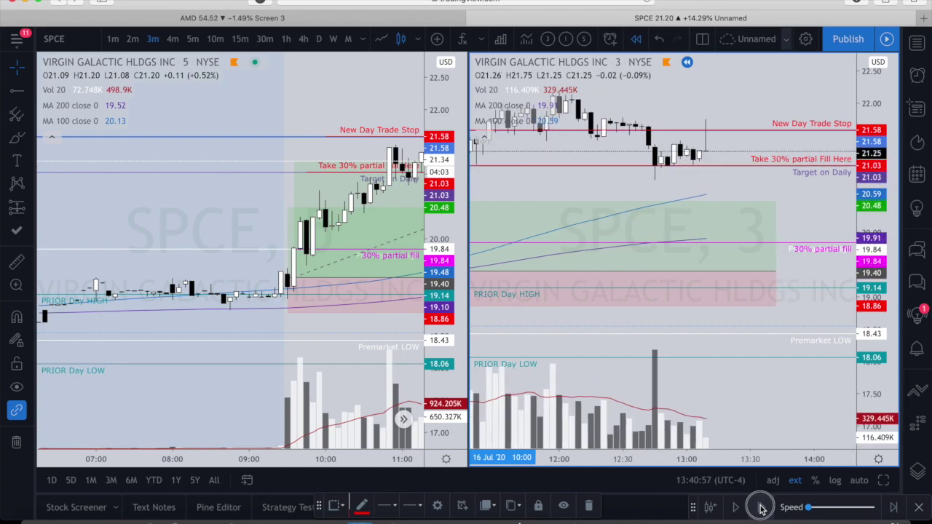
click(760, 508)
click(761, 508)
click(761, 508)
click(761, 508)
click(761, 508)
click(761, 509)
click(761, 508)
click(761, 508)
click(761, 508)
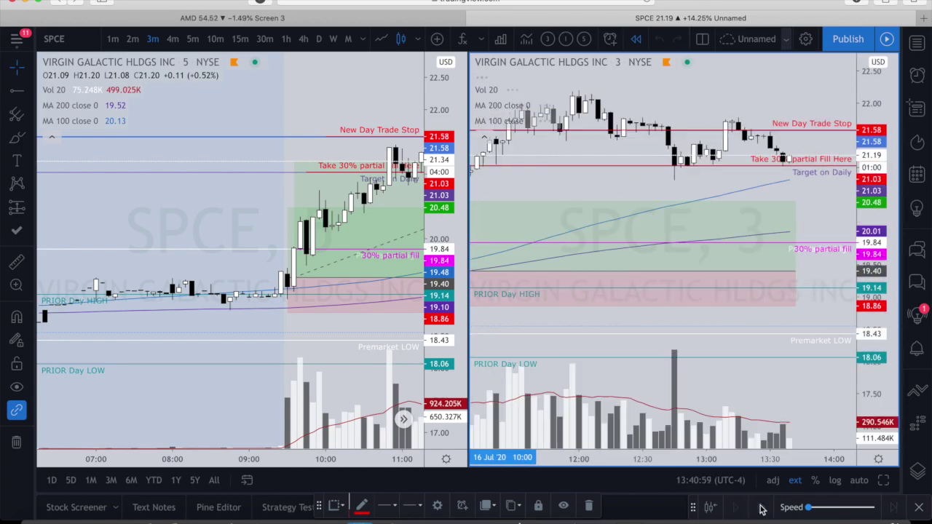
drag(632, 160, 853, 172)
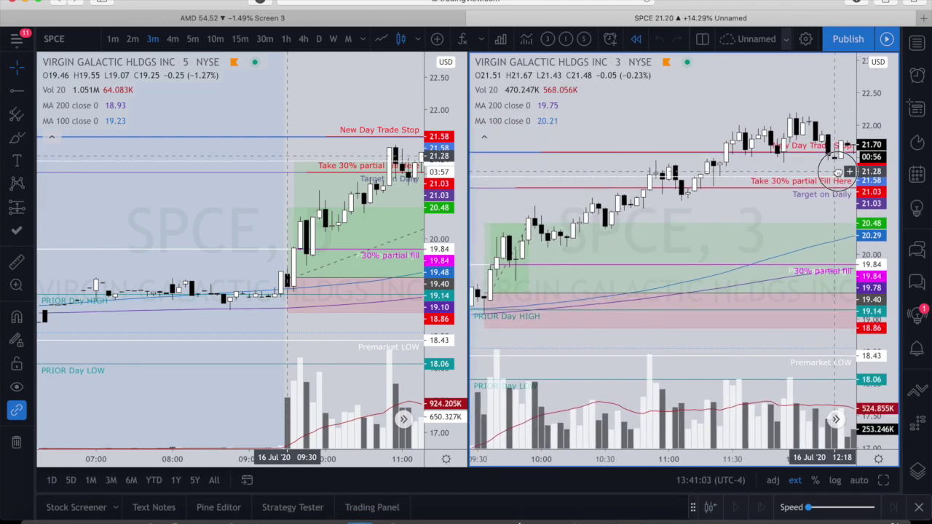
- Drag the long position's profit target from 20.48 up to about 21.57
click(515, 228)
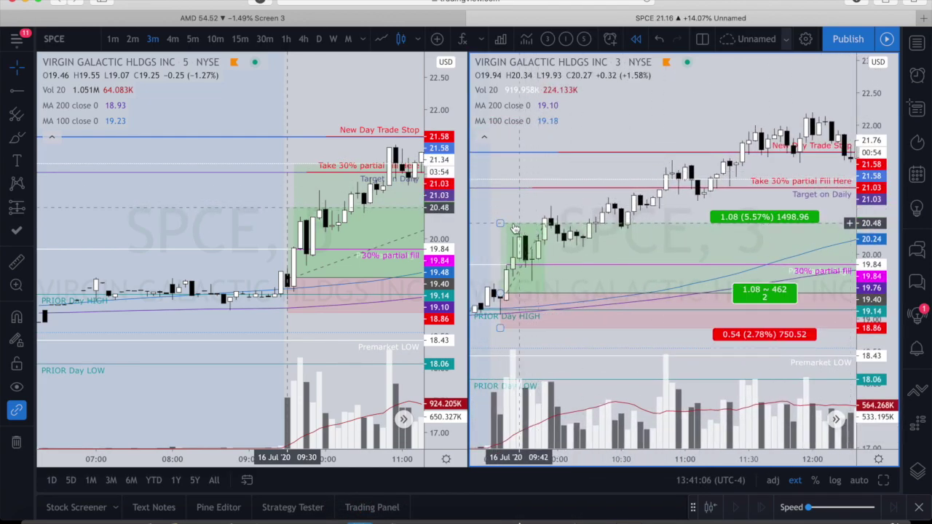
drag(501, 223, 504, 153)
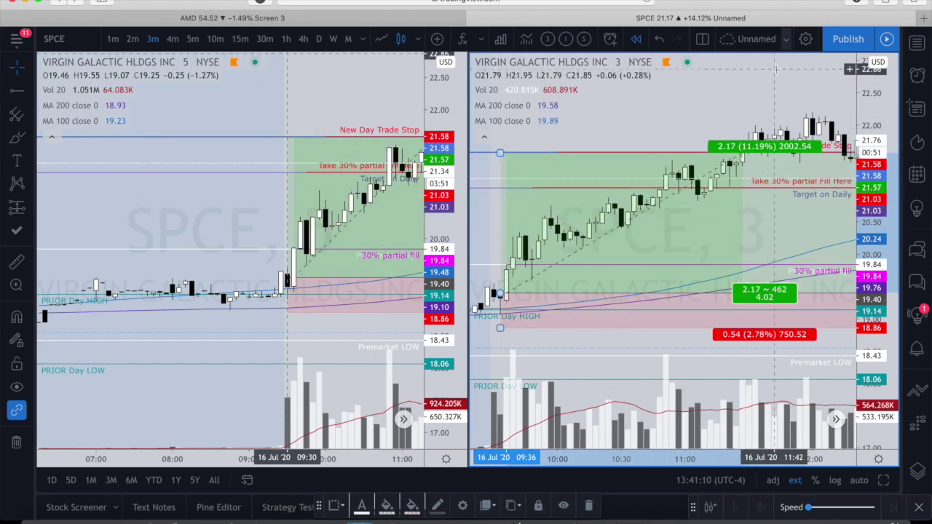
mouse_move(798, 92)
mouse_down()
mouse_move(720, 96)
mouse_move(742, 79)
mouse_move(784, 75)
mouse_move(665, 94)
mouse_move(823, 86)
mouse_up()
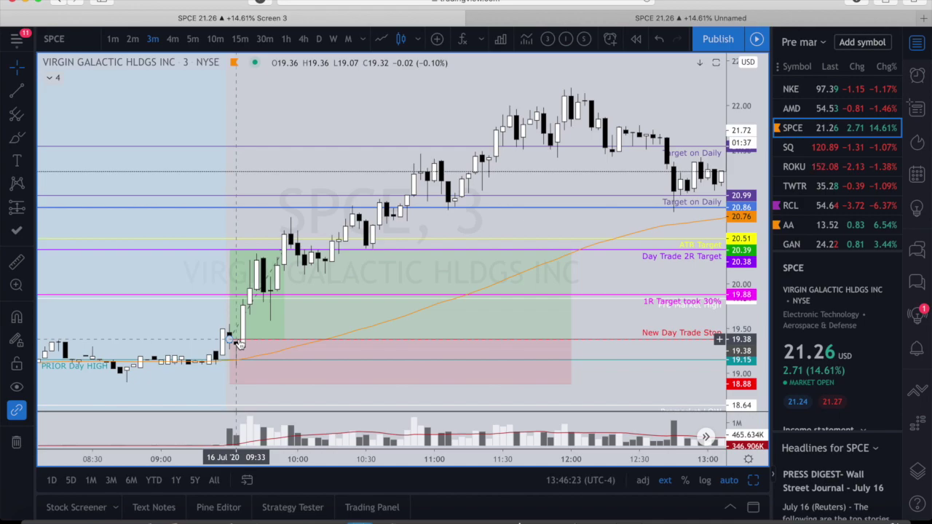
- Show the real trade's long-position stats: entry near 19.38, target 20.39, stop 18.88
click(237, 342)
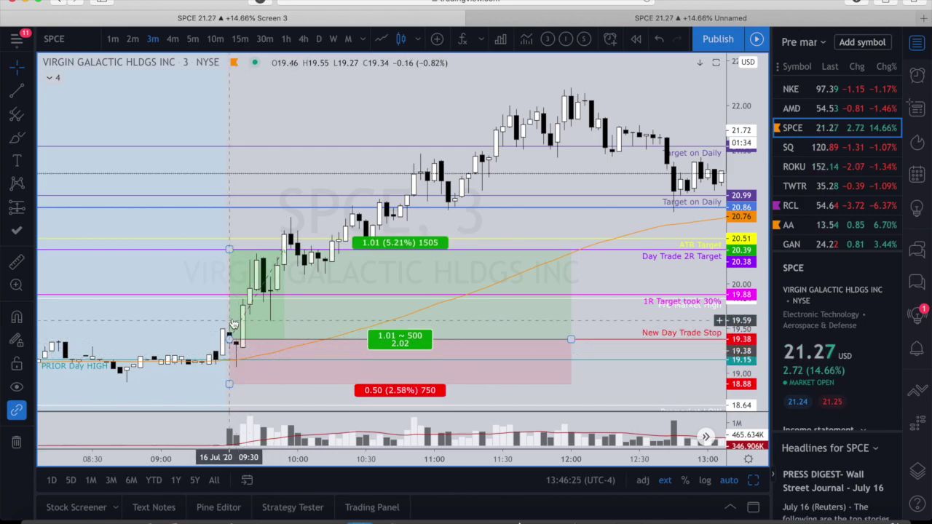
click(242, 345)
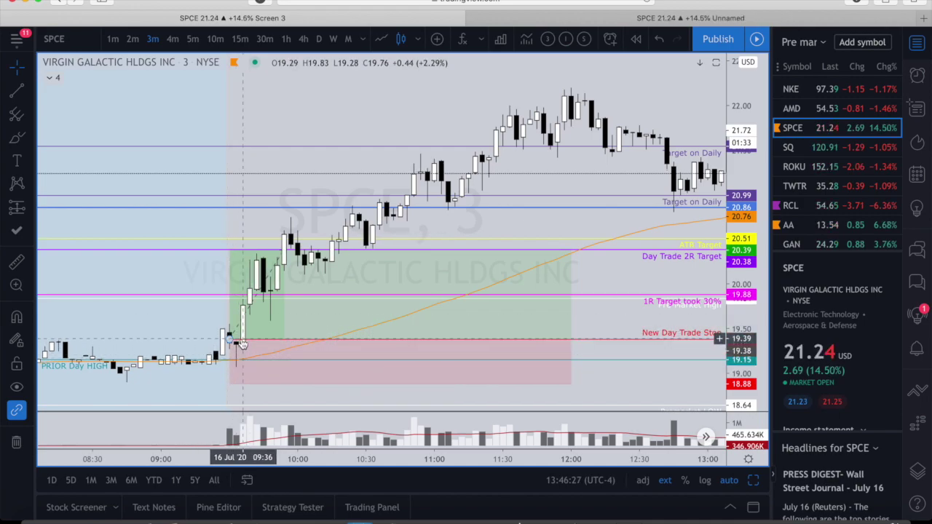
click(243, 345)
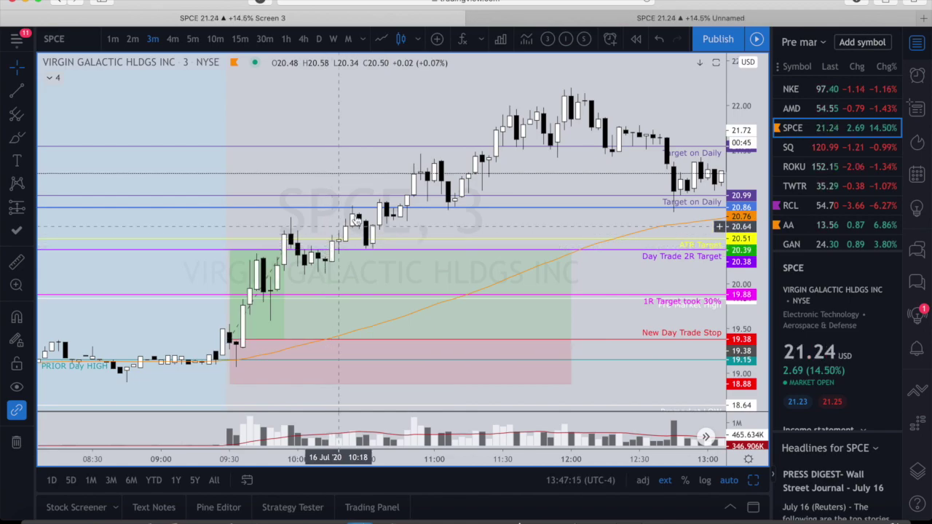
- Pan through the later July 16 session bars to see price holding near 21.22
drag(441, 224, 360, 226)
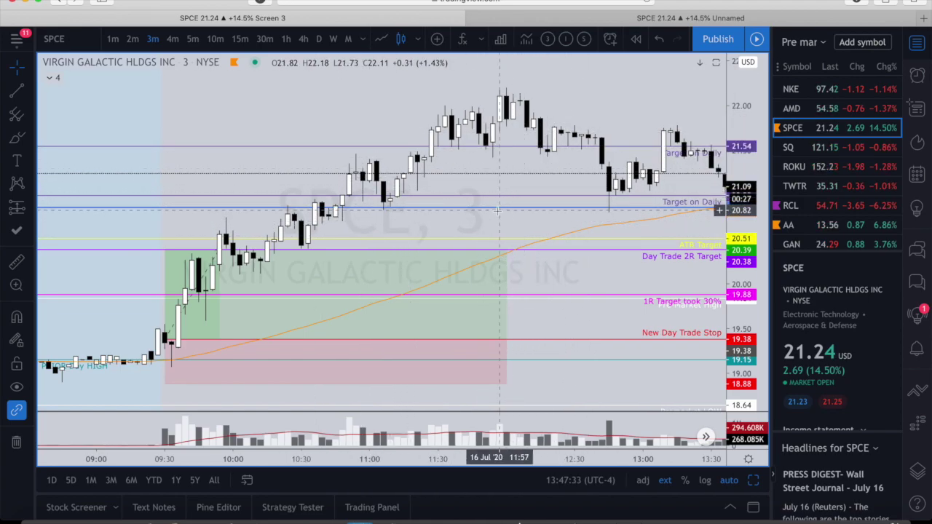
drag(400, 121, 420, 116)
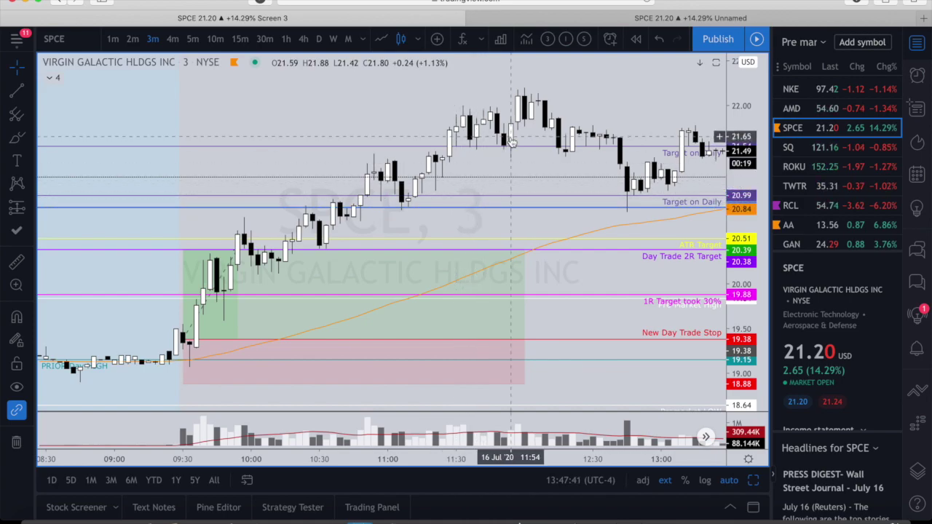
drag(580, 100, 554, 109)
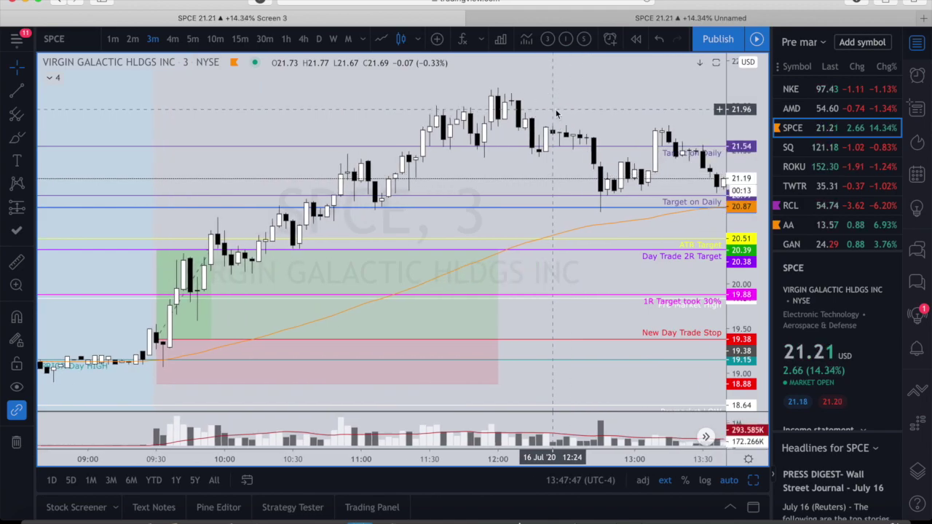
drag(573, 110, 514, 92)
- Pan back toward the morning so the 09:30 entry and afternoon bars are both visible
drag(613, 93, 644, 93)
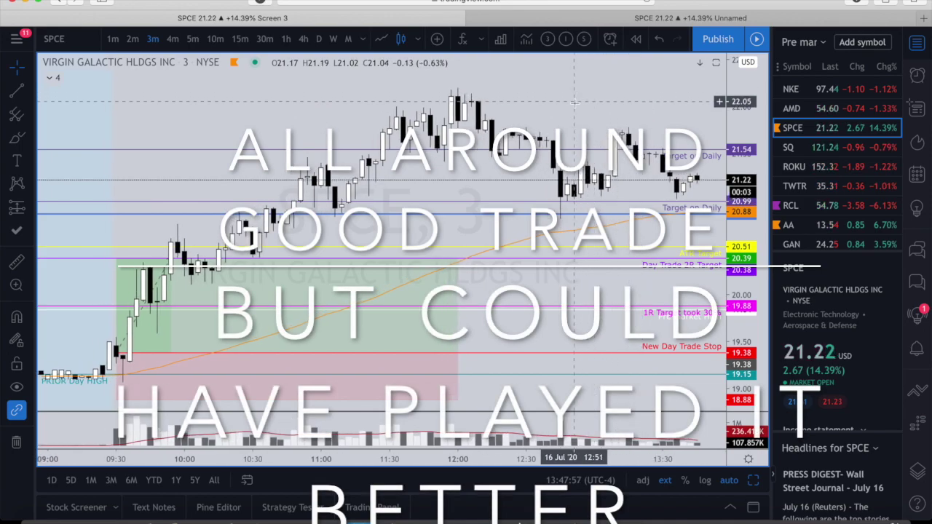